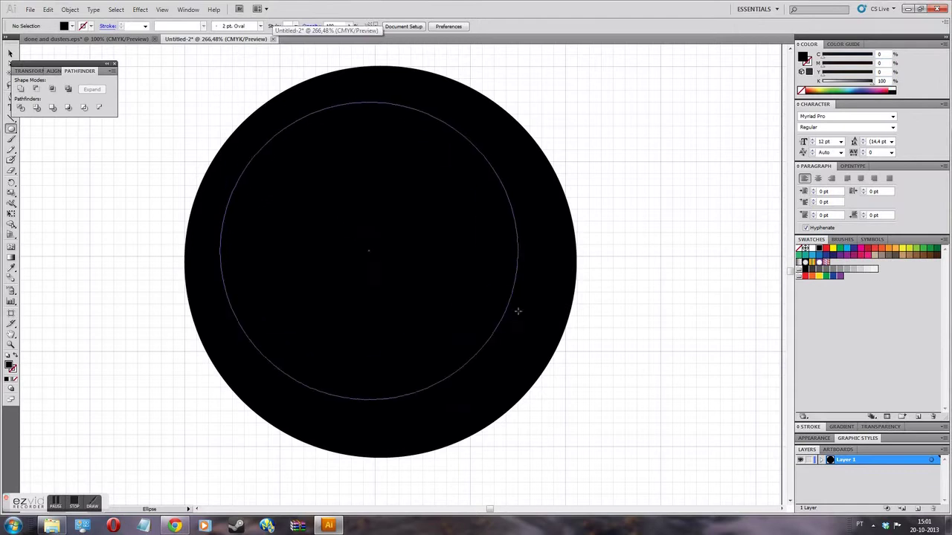
Fill the middle circle white at about 86 mm wide, and put a smaller black circle about 67 mm wide inside it
key(v)
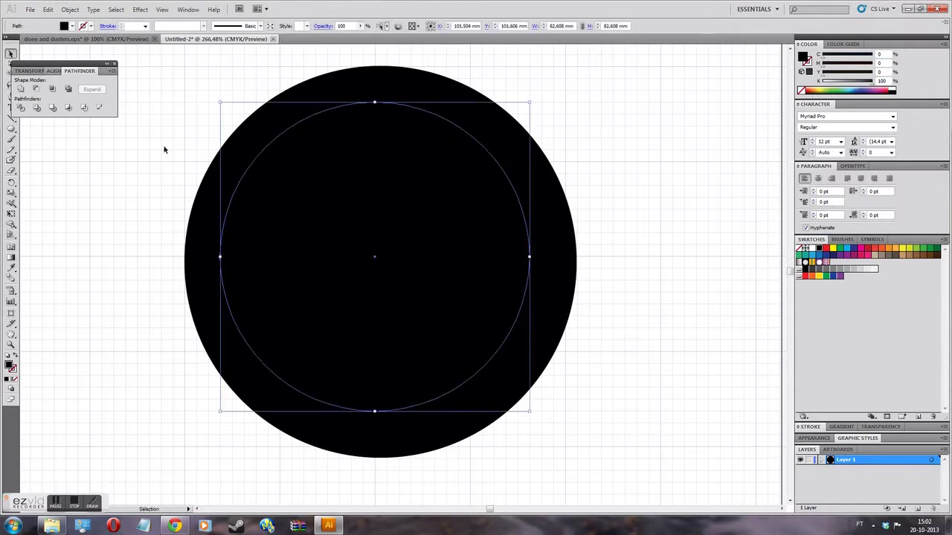
click(812, 248)
click(821, 460)
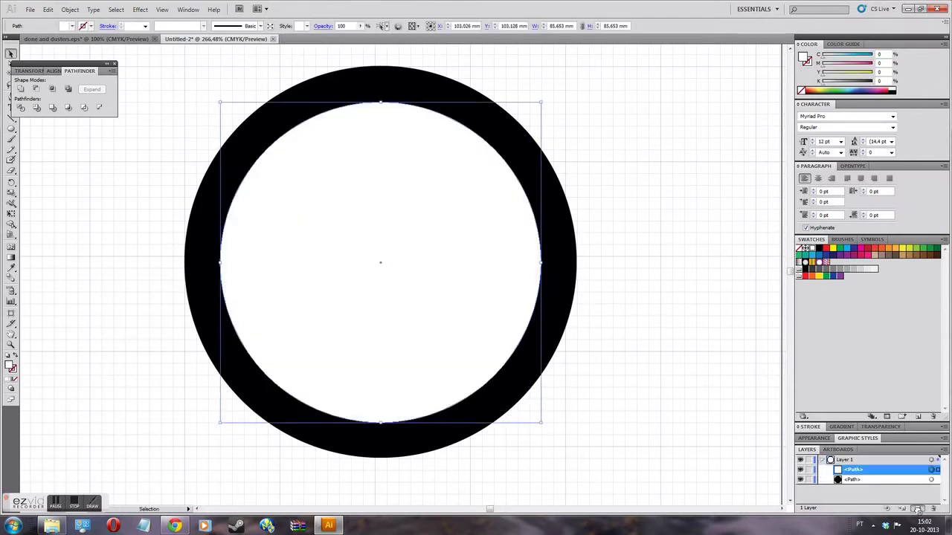
click(800, 490)
click(894, 93)
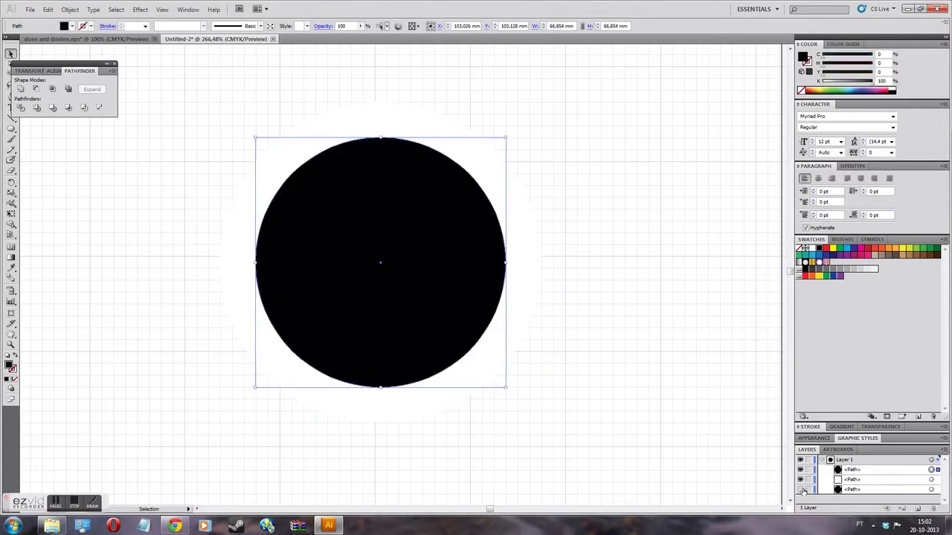
Centre-align all three circles and place a vertical guide through their common centre
click(800, 489)
shift+click(932, 485)
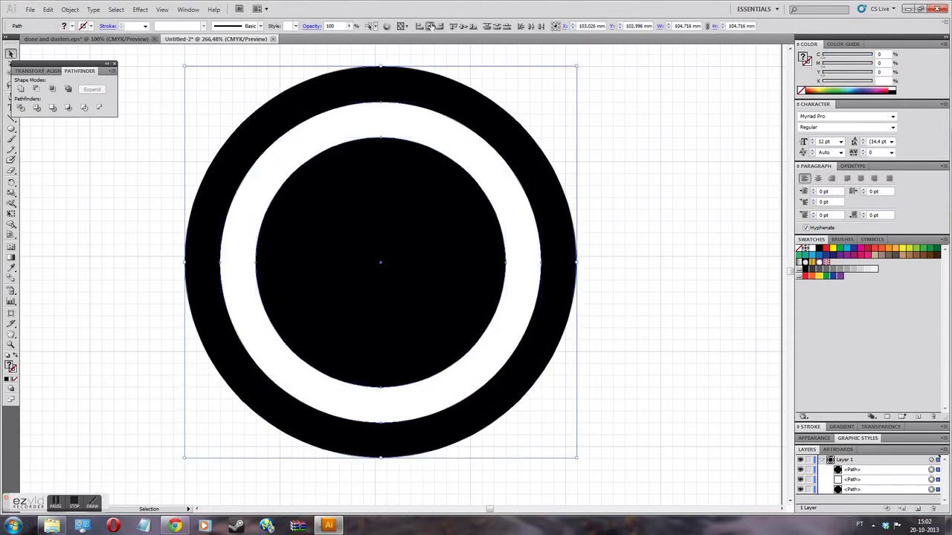
click(161, 9)
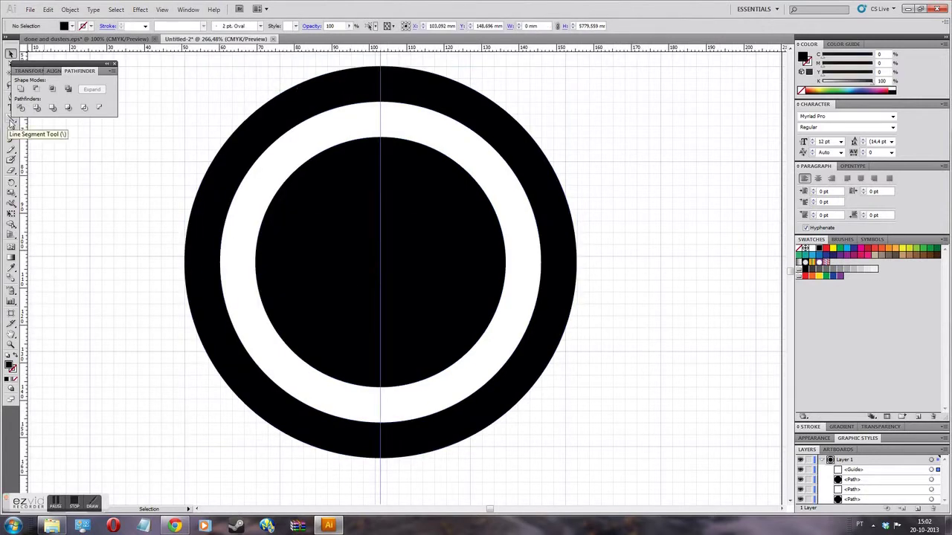
click(12, 123)
Draw a light-blue rectangle about 32.4 by 9.55 mm on a new layer, matching the outer ring's thickness at its top
click(11, 344)
drag(319, 53, 455, 102)
key(comma)
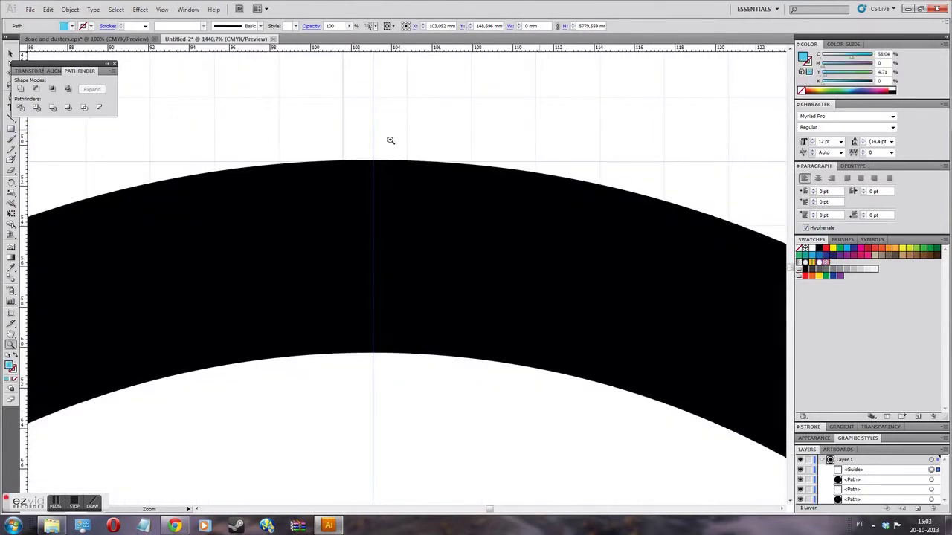
key(ctrl+l)
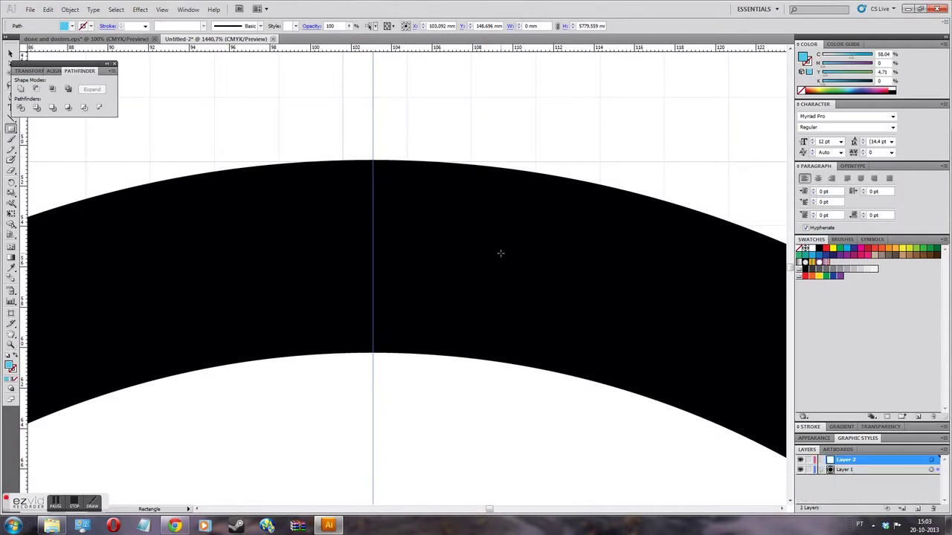
drag(83, 165, 739, 352)
key(v)
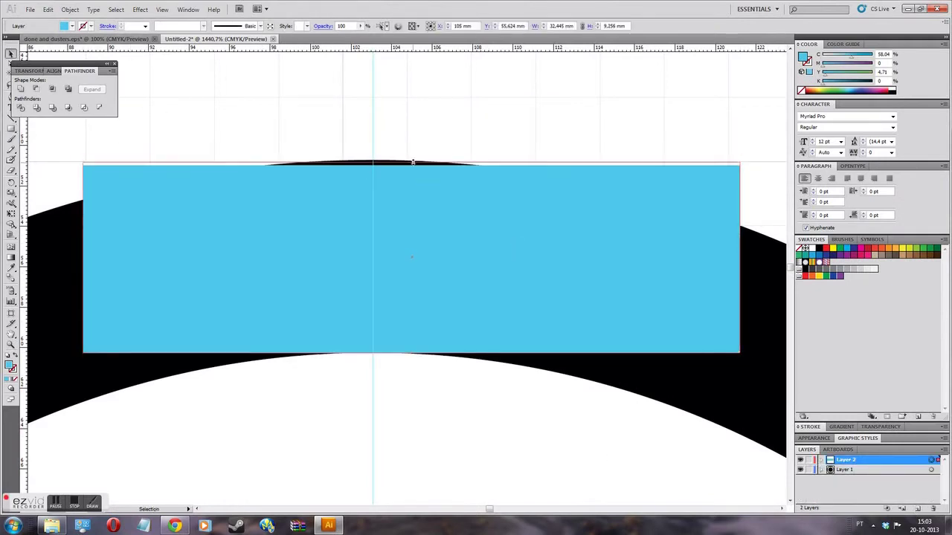
key(ctrl+1)
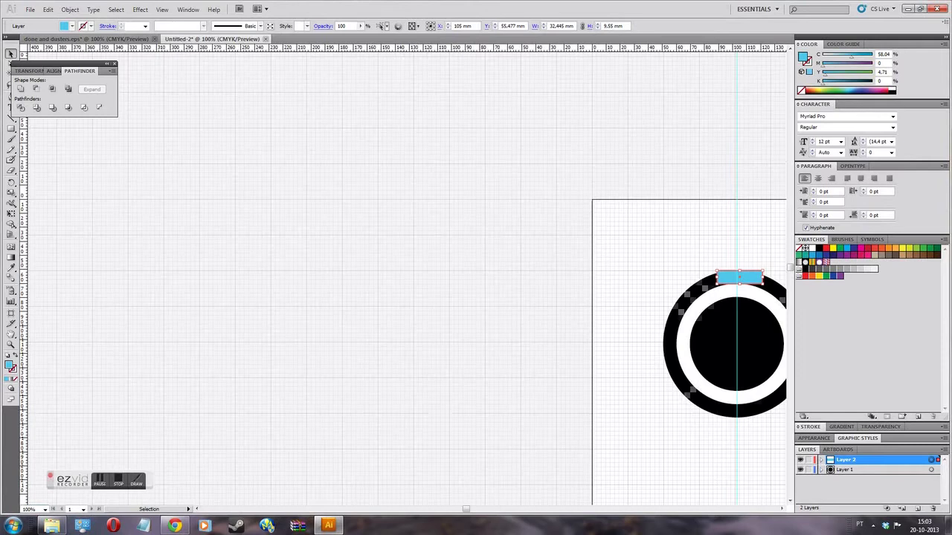
Turn the blue rectangle upright and stretch it into a bar about 107.6 mm tall, centred on the guide across the circles
drag(764, 277, 480, 241)
drag(389, 241, 378, 241)
drag(514, 241, 466, 227)
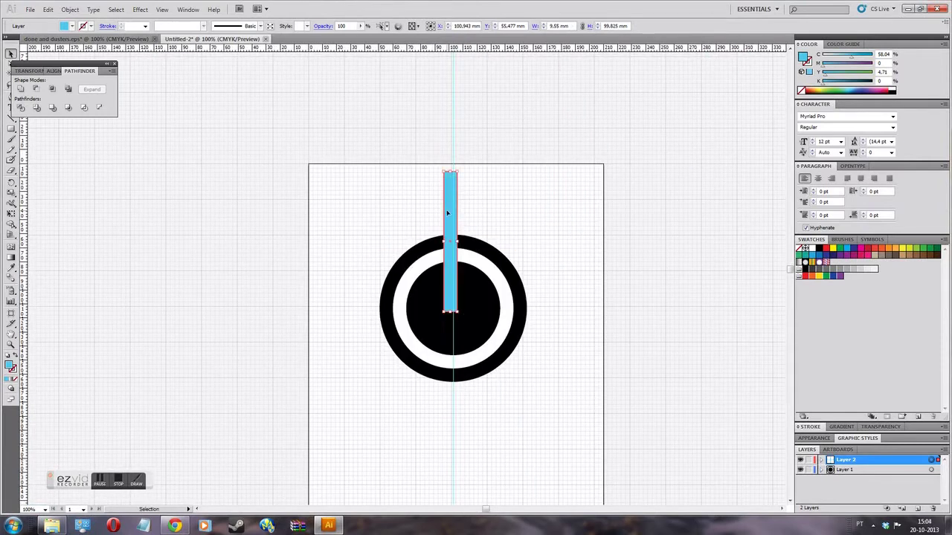
drag(449, 283, 449, 285)
scroll(446, 297, down, 1)
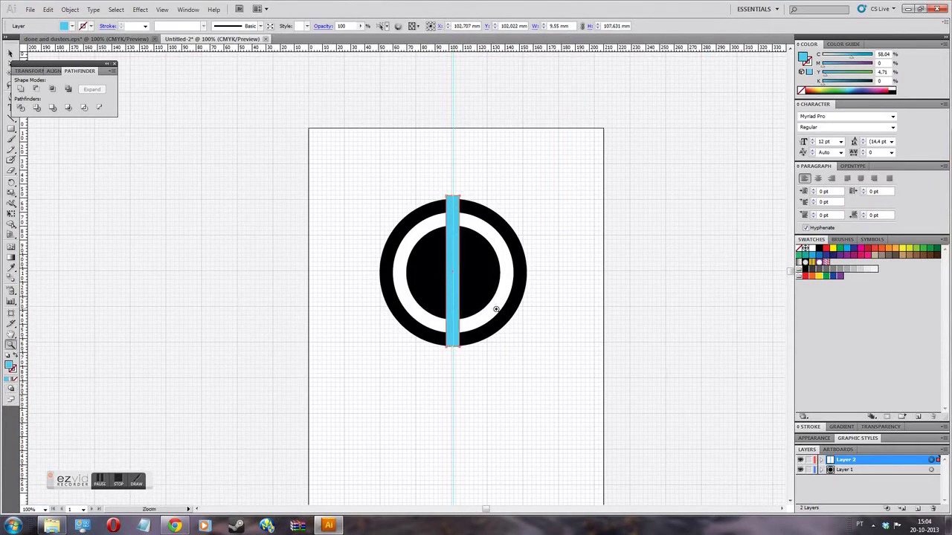
Place copies of the blue bar directly against both of its sides, making three adjoining vertical bars
drag(496, 309, 496, 309)
key(v)
drag(406, 219, 465, 282)
drag(402, 286, 323, 288)
key(ctrl+a)
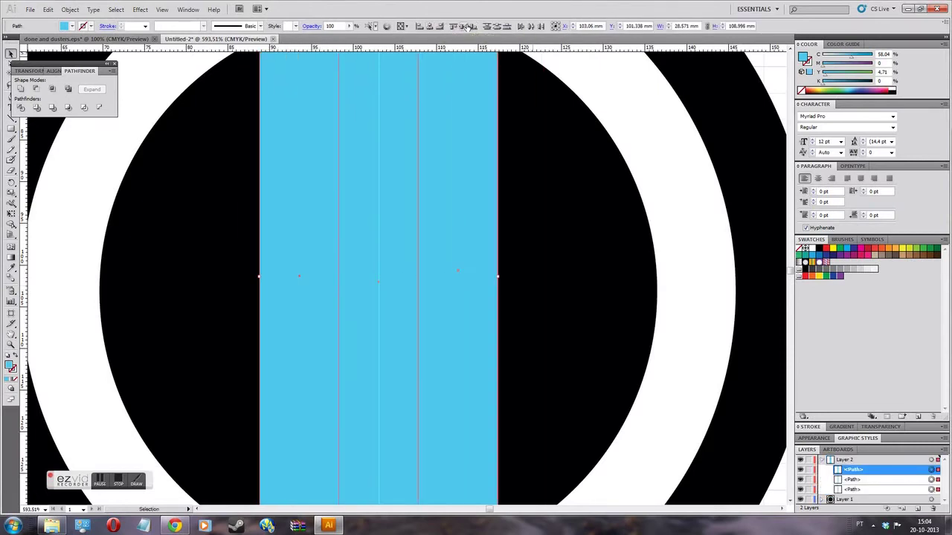
Fill the two outer bars white and the middle bar black
click(931, 489)
click(895, 89)
click(931, 479)
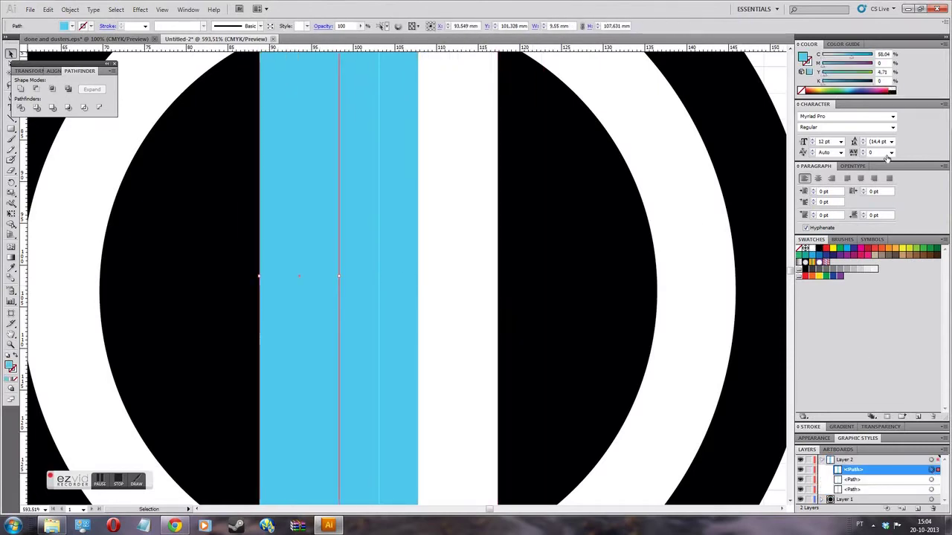
click(895, 89)
click(931, 489)
click(895, 93)
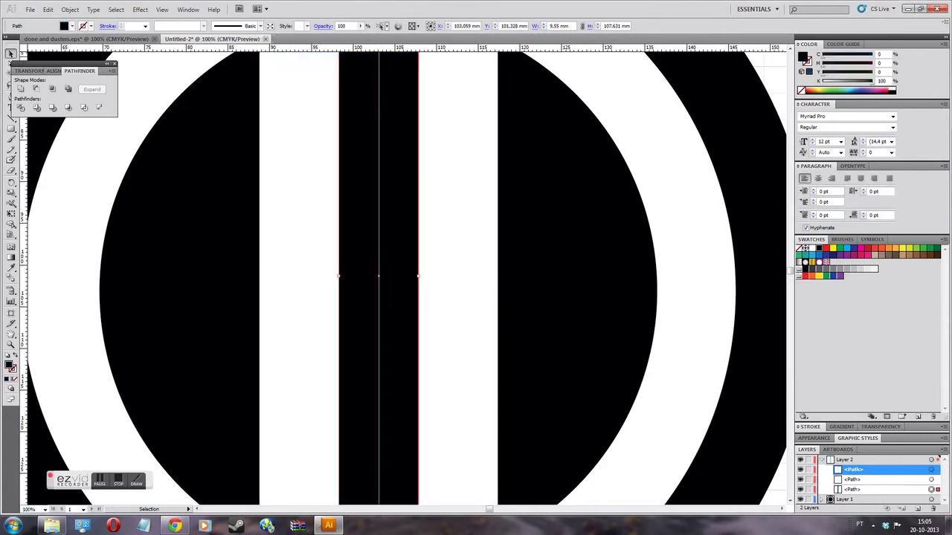
Shorten the black bar to end within the outer ring and the two white bars to end within the white ring
key(ctrl+1)
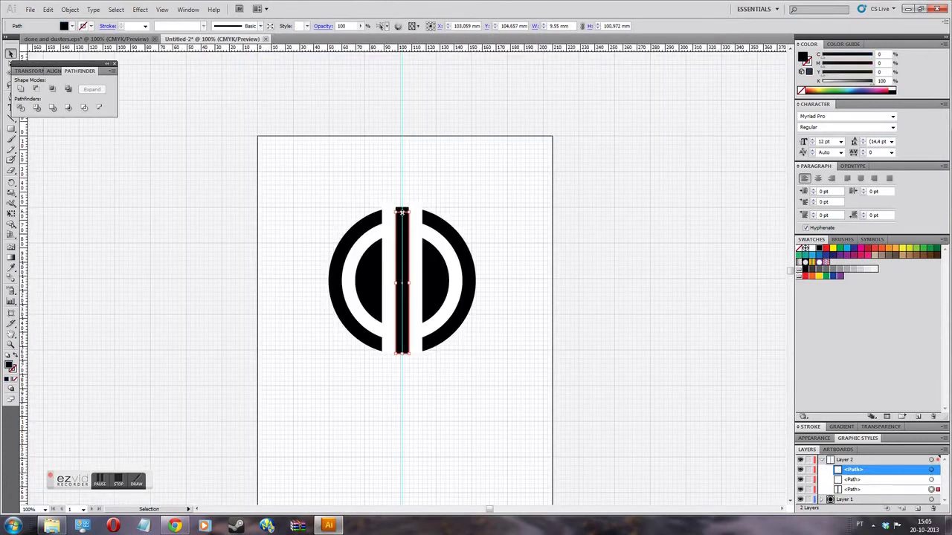
key(ctrl+a)
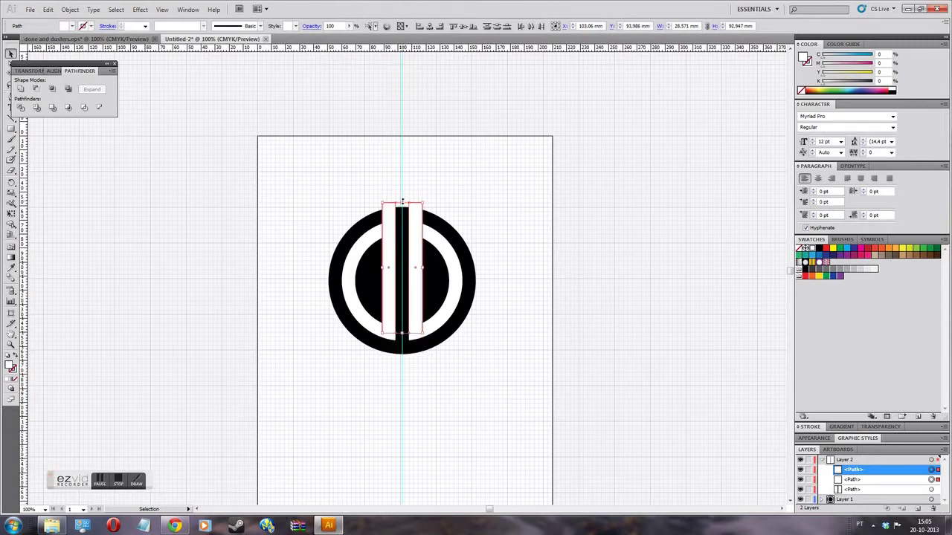
click(260, 175)
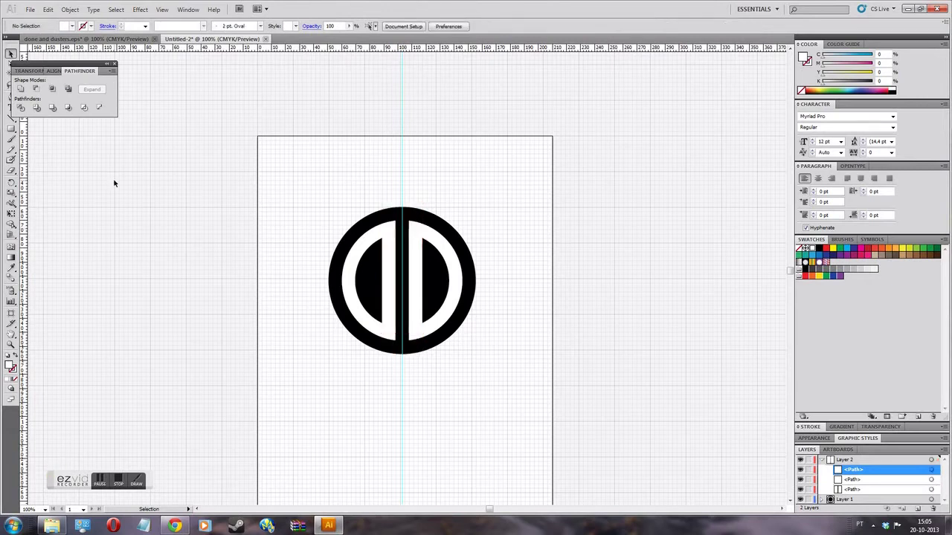
Place a horizontal guide through the circles' centre and copy the middle bar onto a new layer as a white horizontal bar
click(891, 491)
drag(612, 48, 493, 280)
click(900, 488)
click(917, 509)
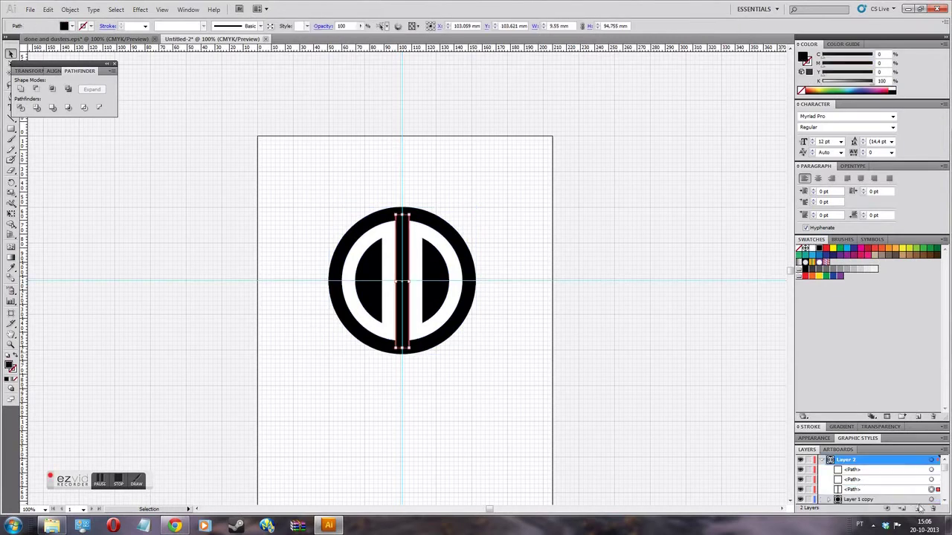
mouse_move(832, 462)
mouse_down()
mouse_move(839, 452)
mouse_move(842, 474)
mouse_up()
key(ctrl+d)
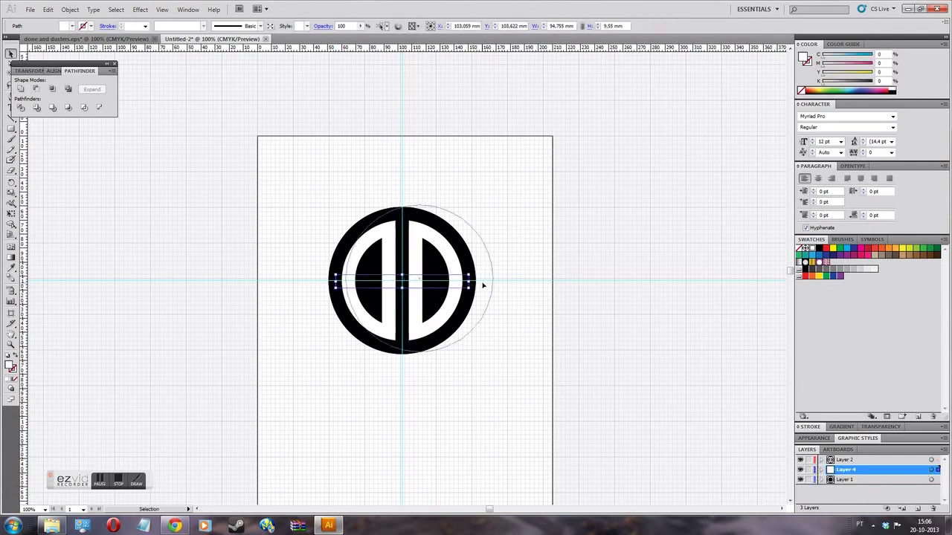
Lock Layer 1 and Layer 2, and move Layer 4 with the white horizontal bar above them
click(476, 283)
key(ctrl+shift+a)
click(898, 472)
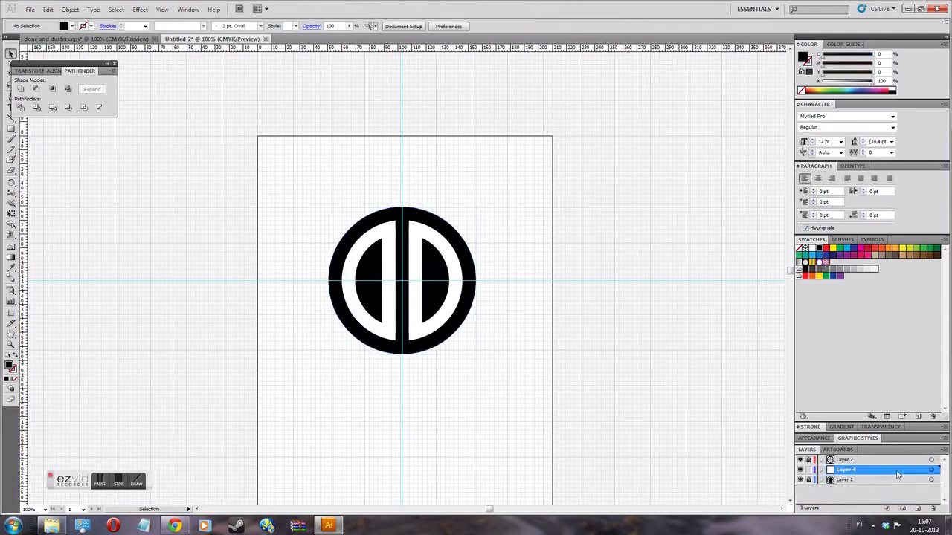
drag(888, 460, 888, 458)
click(461, 280)
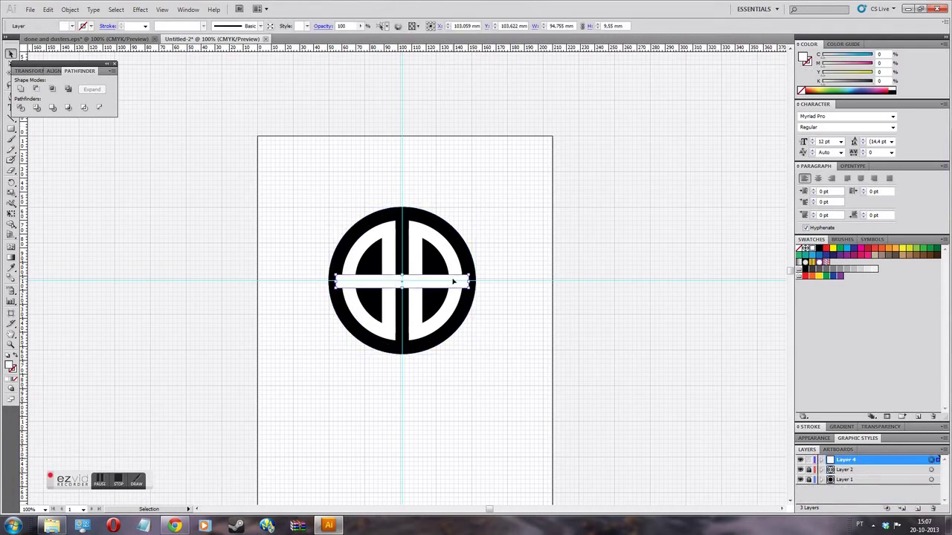
Shorten the white bar to about 14.5 mm and stack two of them around the horizontal guide over the ring's right edge
drag(461, 281, 483, 268)
drag(547, 307, 547, 307)
click(255, 255)
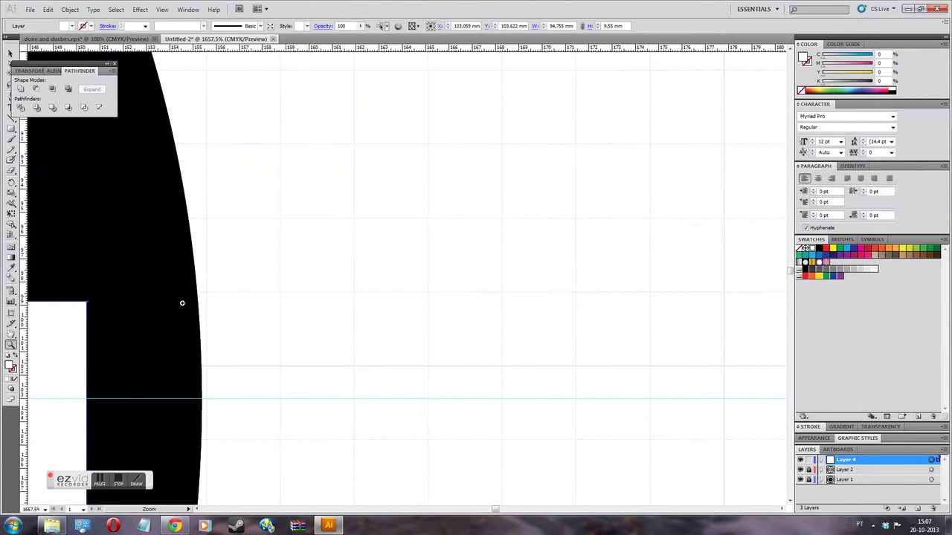
drag(482, 290, 360, 286)
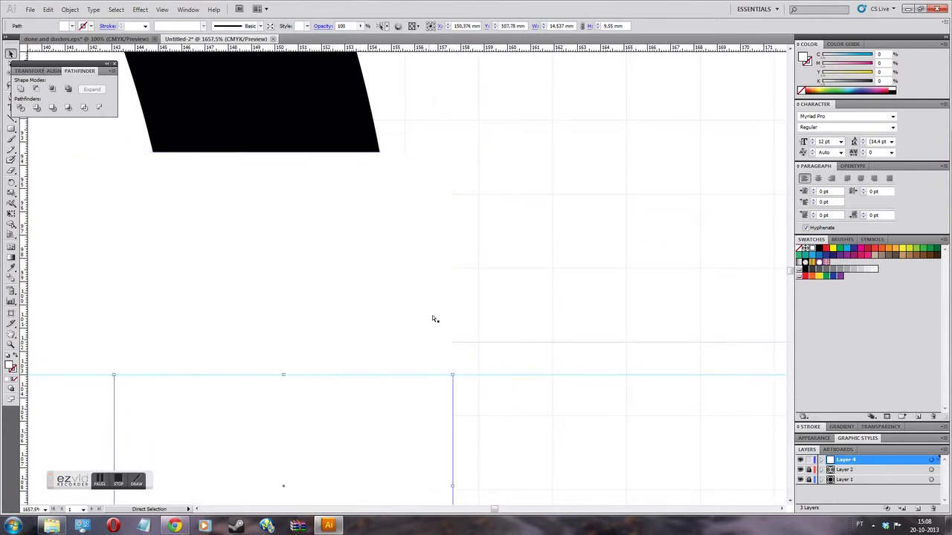
Copy the pair of white rectangles onto the ring's left edge to form a matching gap
drag(929, 461, 53, 347)
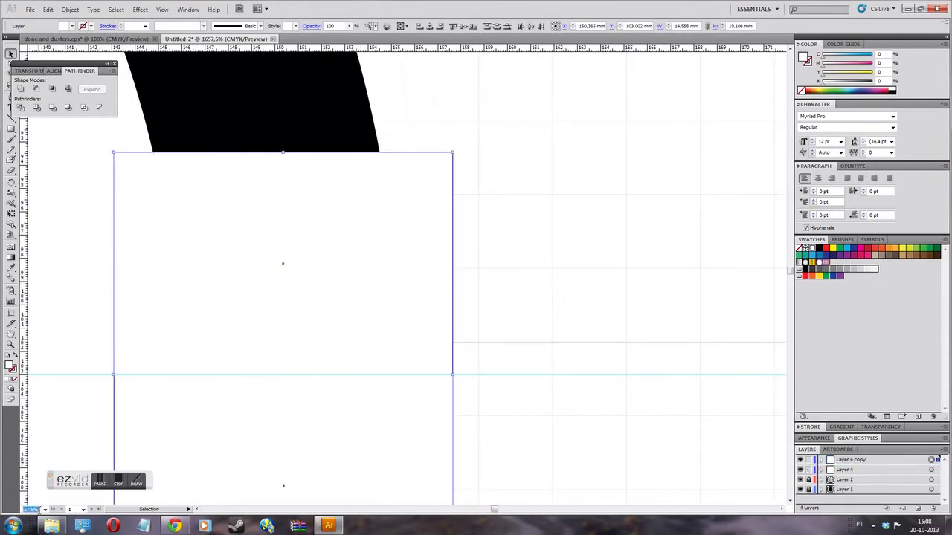
key(ctrl+1)
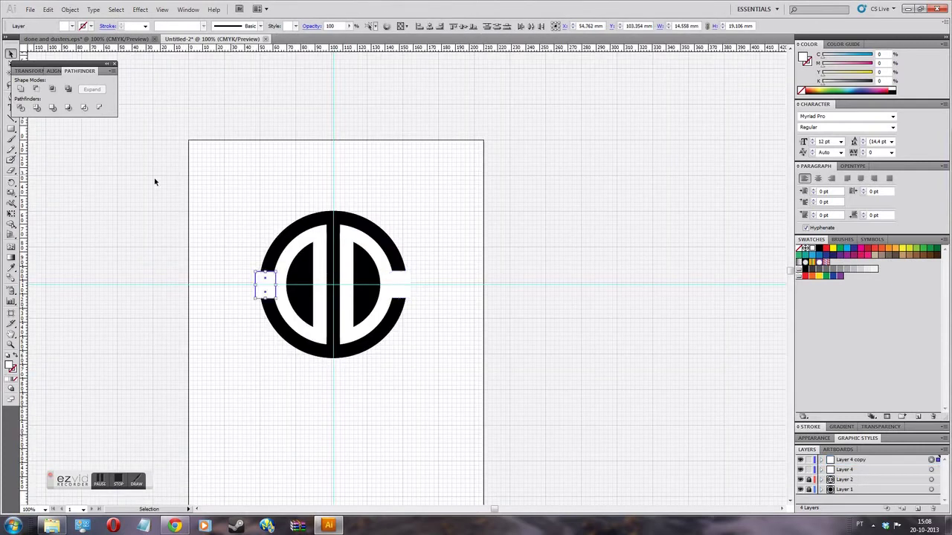
click(155, 182)
On a new layer, add black horizontal bars about 19.25 mm long along the upper and lower edges of the left gap
click(11, 348)
drag(242, 255, 288, 320)
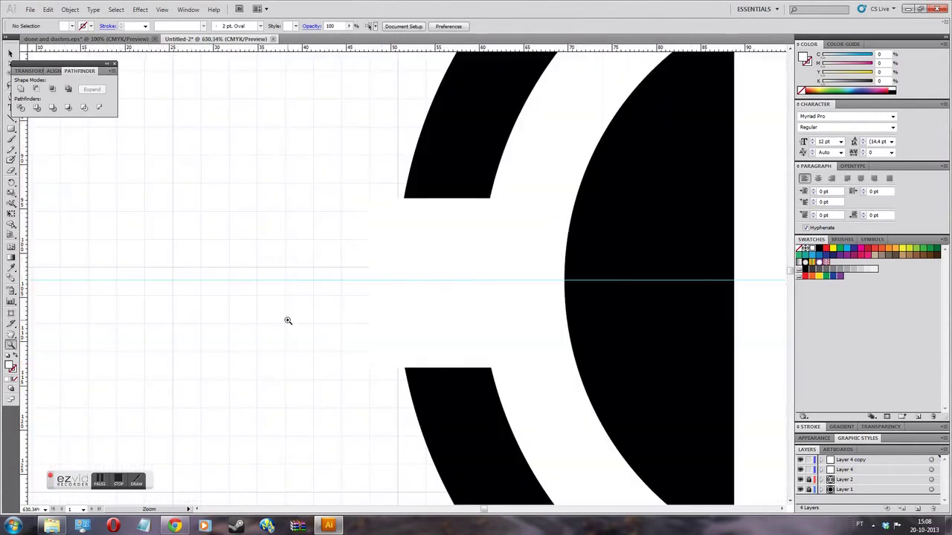
click(918, 508)
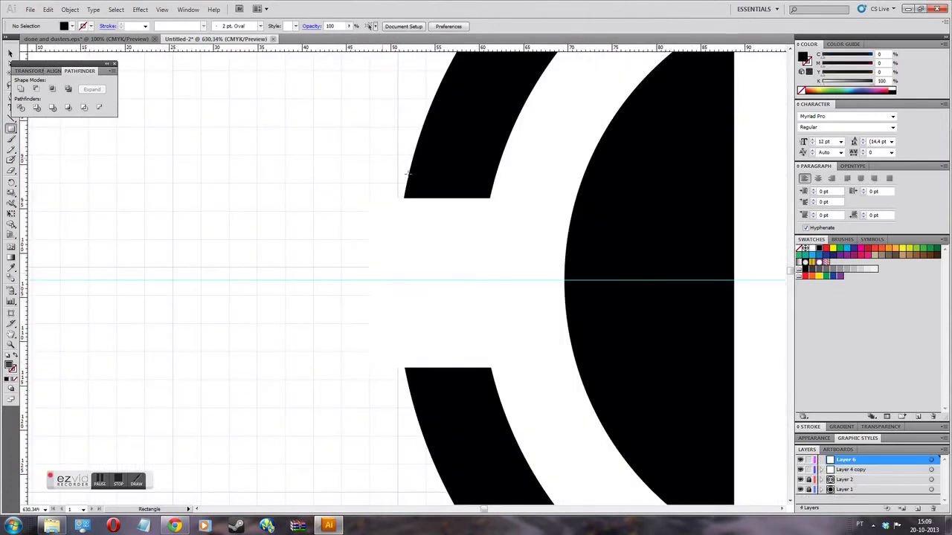
drag(403, 198, 448, 367)
key(v)
drag(517, 253, 471, 379)
click(469, 270)
Copy both black bars to the ring's right side and align them with the edges of the gap
click(402, 153)
shift+click(368, 395)
drag(368, 395, 553, 375)
key(ctrl+1)
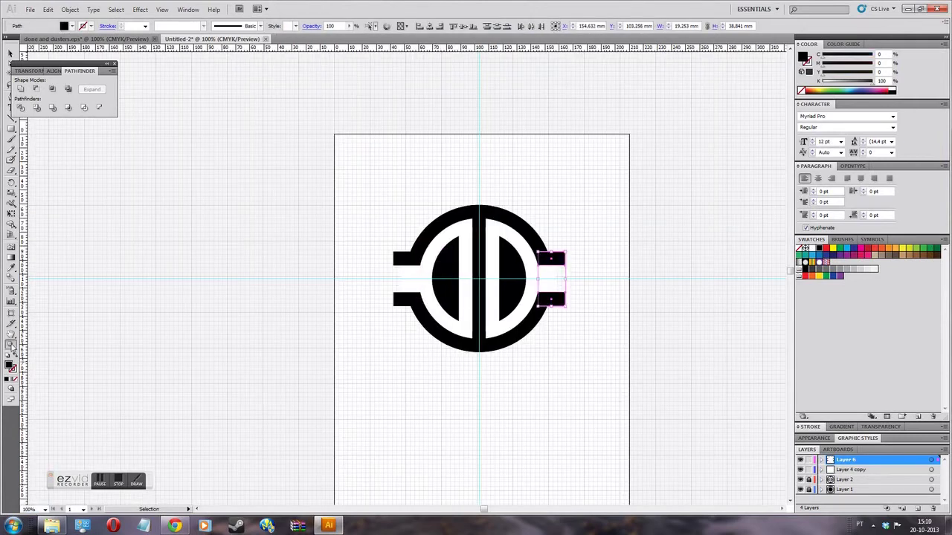
click(561, 260)
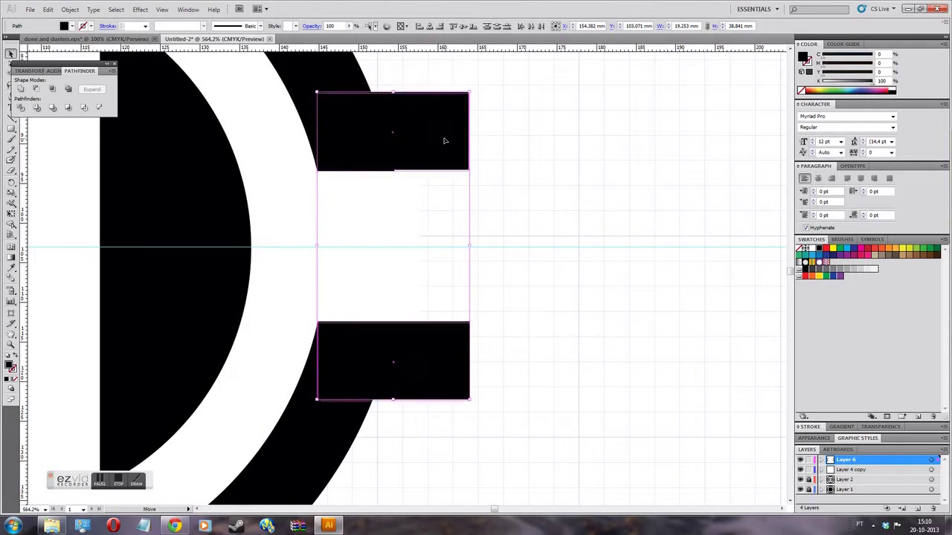
key(ctrl+shift+a)
key(ctrl+1)
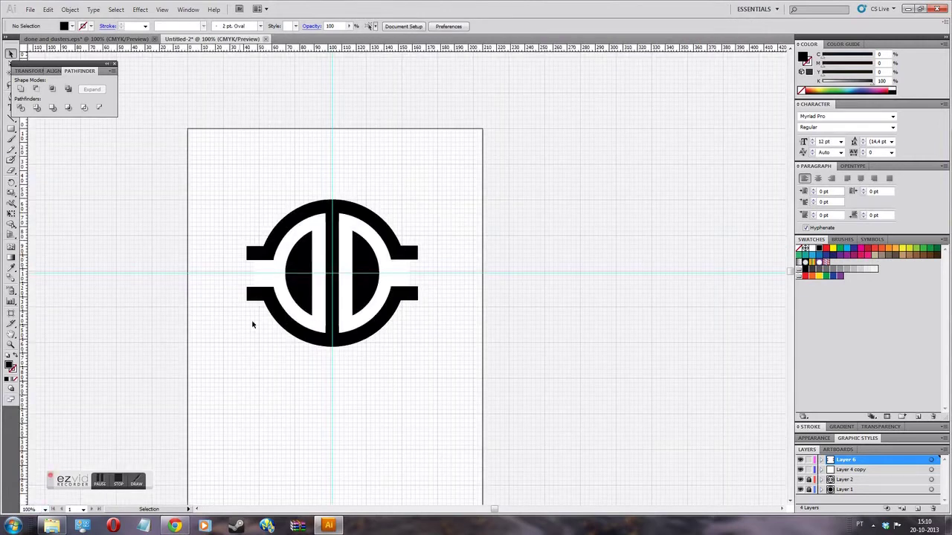
Try combining all the logo's shapes with the Unite and Merge pathfinder operations
key(ctrl+a)
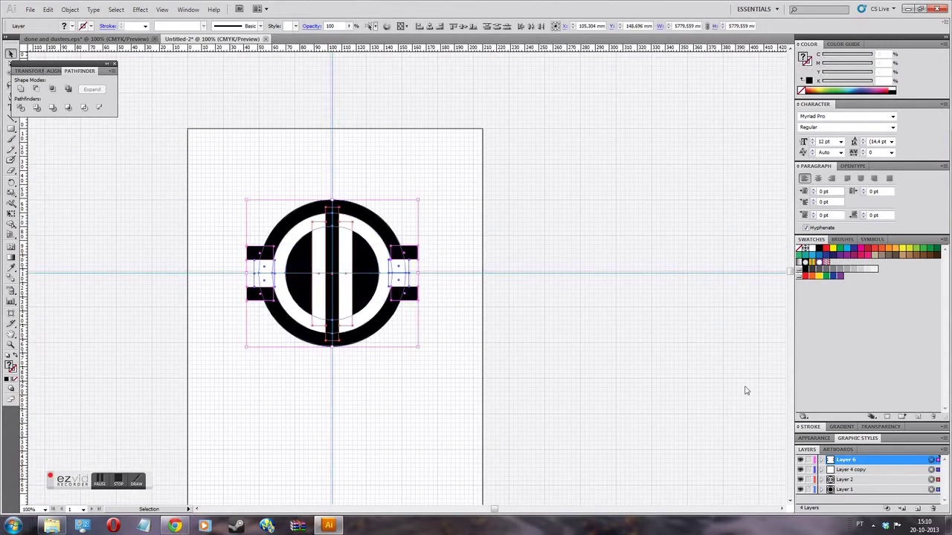
click(23, 90)
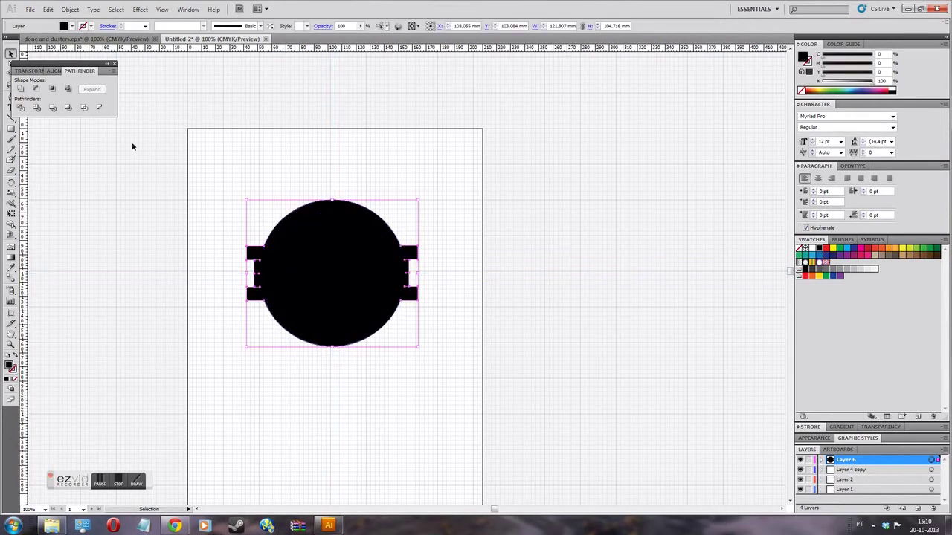
click(48, 9)
click(67, 21)
click(54, 110)
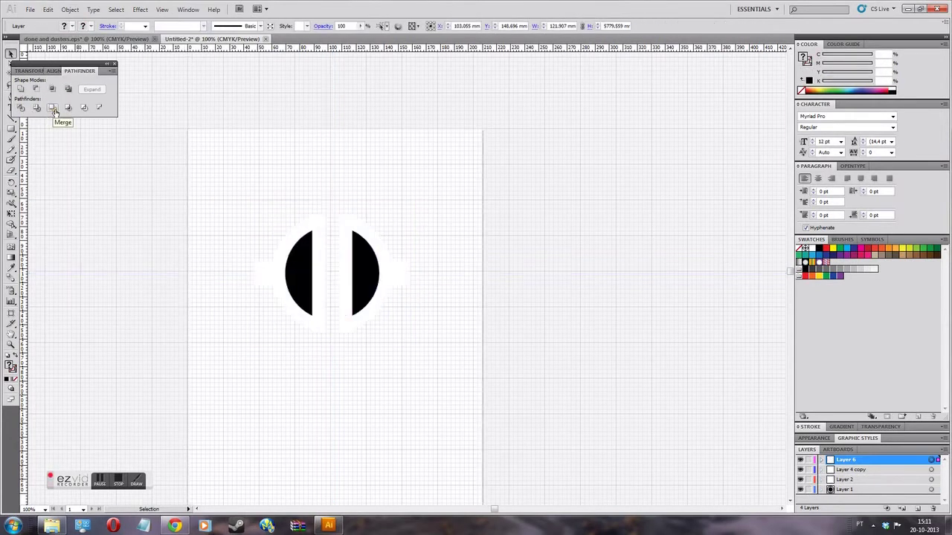
key(ctrl+z)
Merge the black outer ring, central bar and side bars into one shape with the Shape Builder tool
key(shift+m)
mouse_move(268, 254)
mouse_down()
mouse_move(339, 209)
mouse_move(335, 362)
mouse_up()
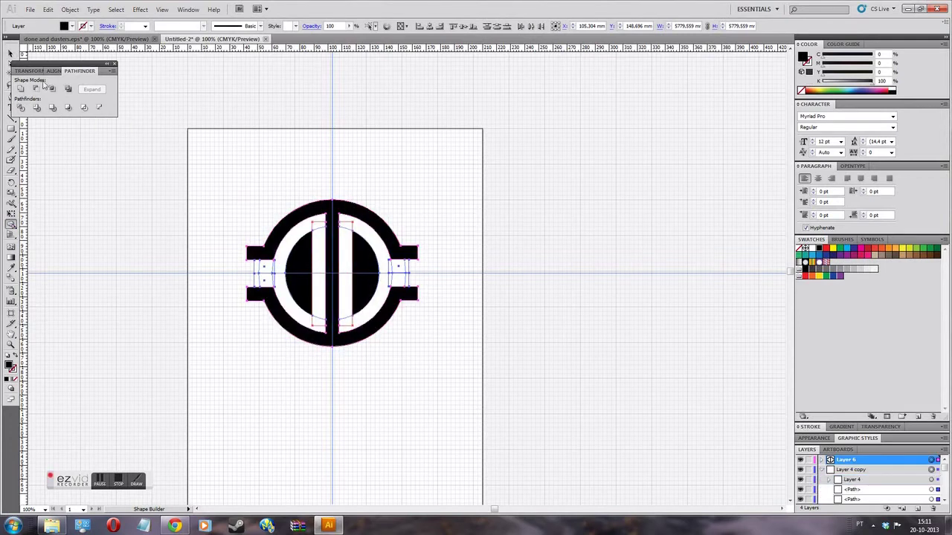
key(a)
click(261, 270)
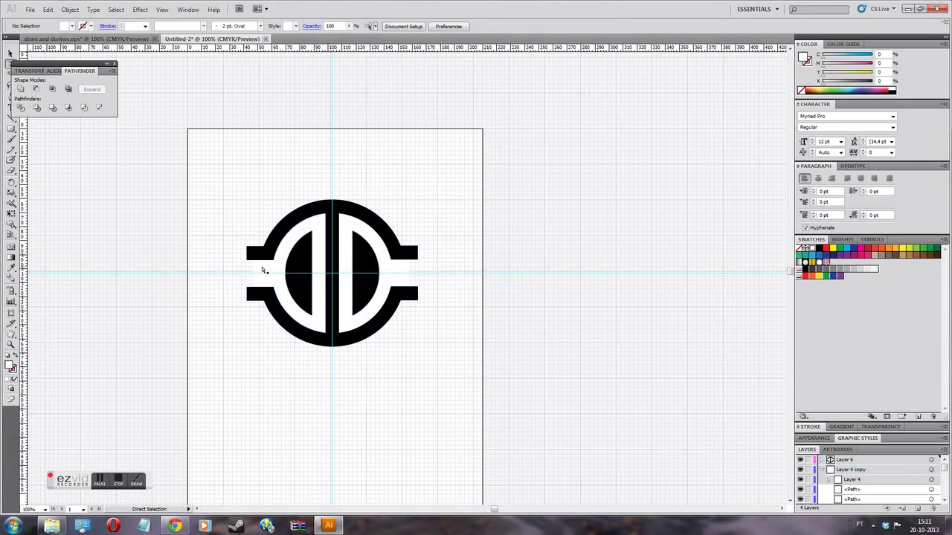
key(ctrl+a)
click(70, 9)
click(208, 292)
click(70, 9)
mouse_move(165, 293)
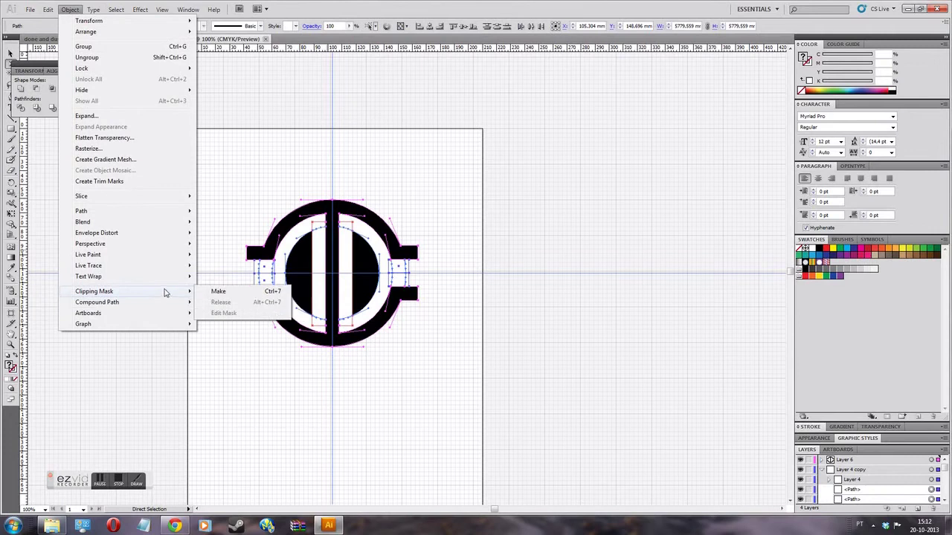
key(Escape)
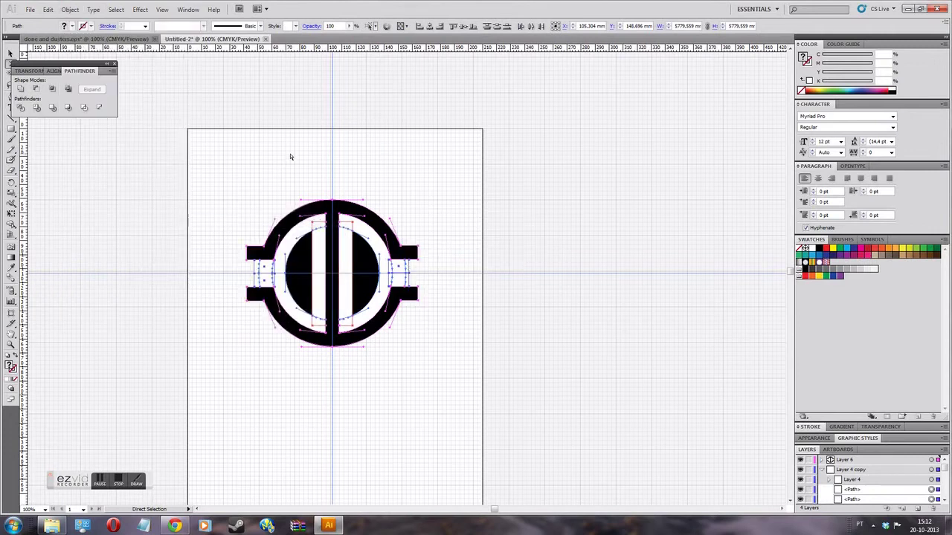
Delete the outer corner anchor points of the black side extensions to turn their square ends into points
click(36, 88)
click(247, 247)
click(247, 299)
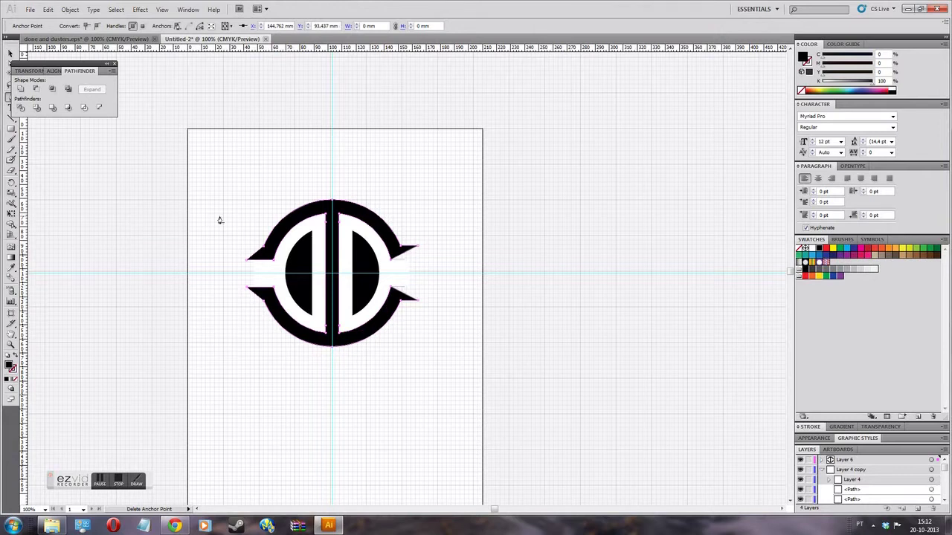
Merge all the logo's shapes with the Merge pathfinder and delete the resulting white areas
key(ctrl+a)
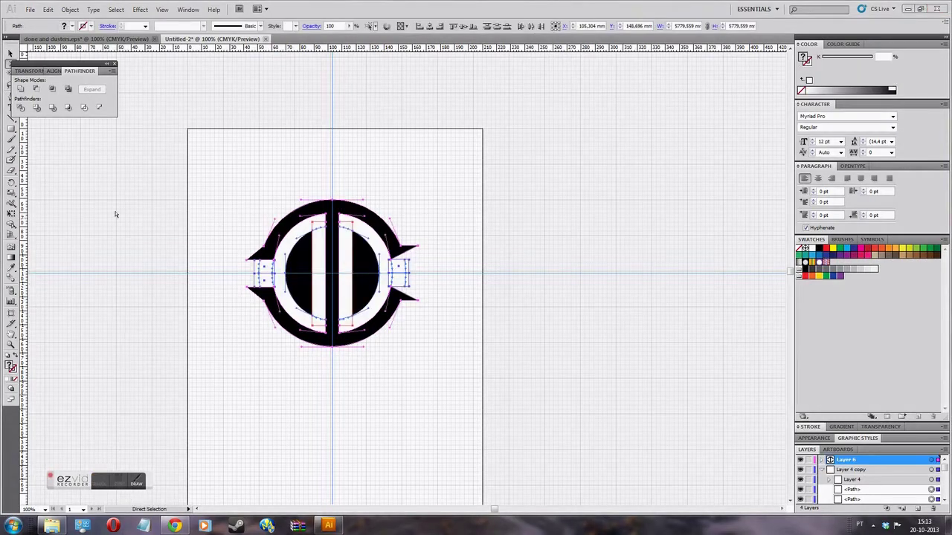
click(53, 108)
click(257, 274)
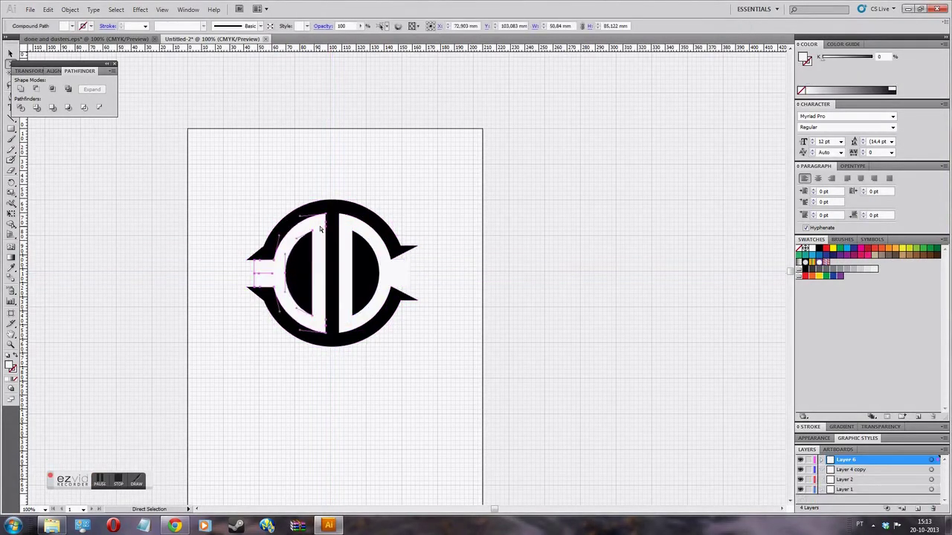
click(301, 274)
click(419, 263)
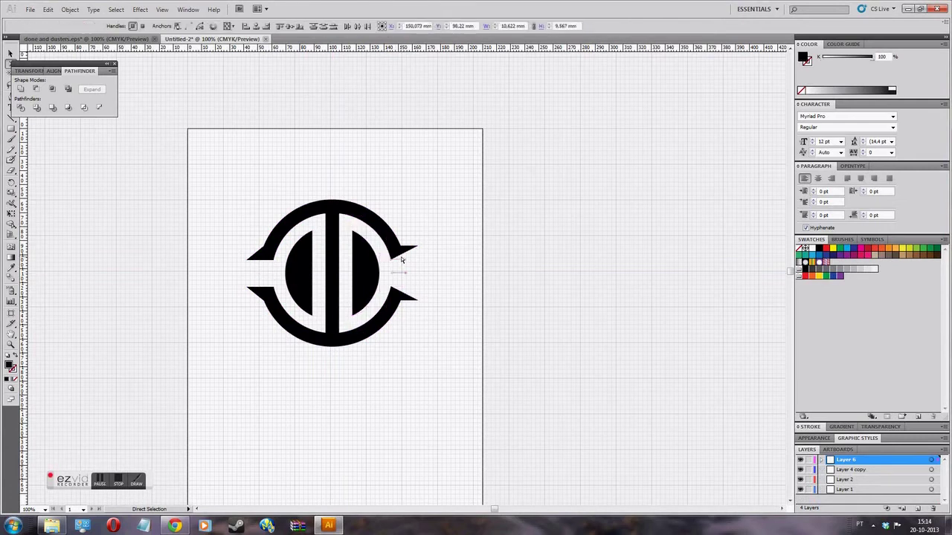
Draw a black rectangle about 9.65 by 29.6 mm and place it horizontally in the ring's left gap
drag(343, 321, 343, 322)
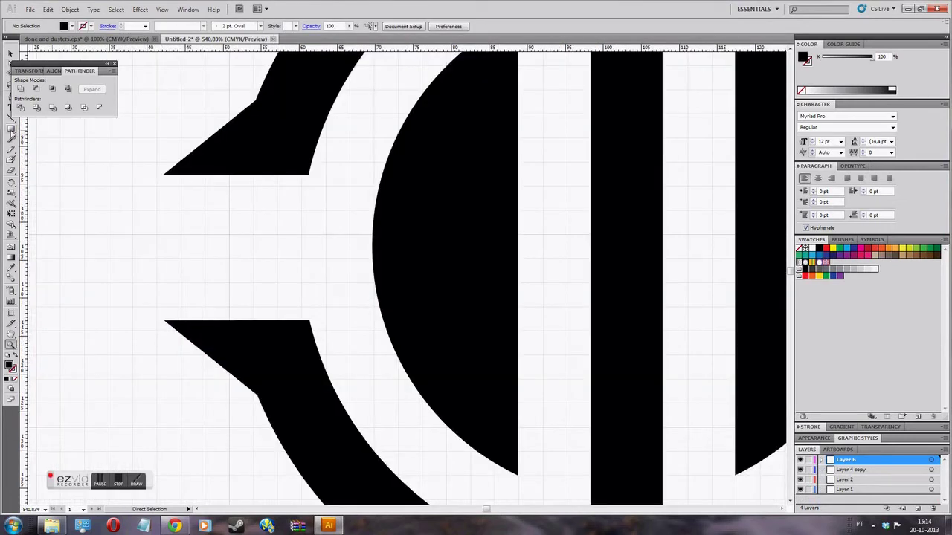
drag(735, 316, 734, 316)
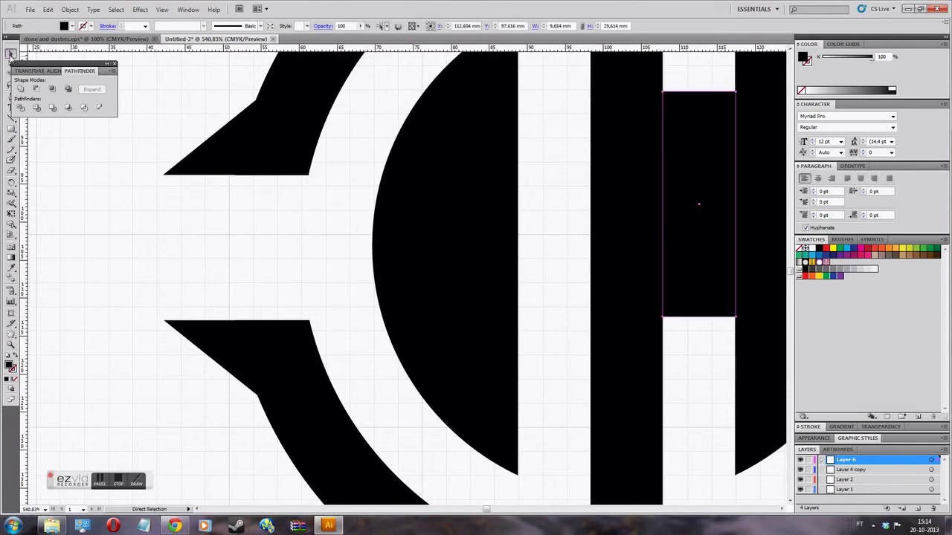
key(v)
drag(699, 205, 233, 270)
mouse_move(272, 159)
shift+mouse_down()
mouse_move(310, 255)
mouse_move(311, 239)
mouse_move(305, 247)
shift+mouse_up()
scroll(247, 238, right, 10)
scroll(246, 238, left, 10)
Draw a black five-pointed star, place it in the ring's right gap at about 24.3 mm wide, and align it vertically with the rectangle
drag(11, 128, 74, 129)
mouse_move(114, 185)
mouse_down()
mouse_move(183, 268)
mouse_move(204, 259)
mouse_up()
key(v)
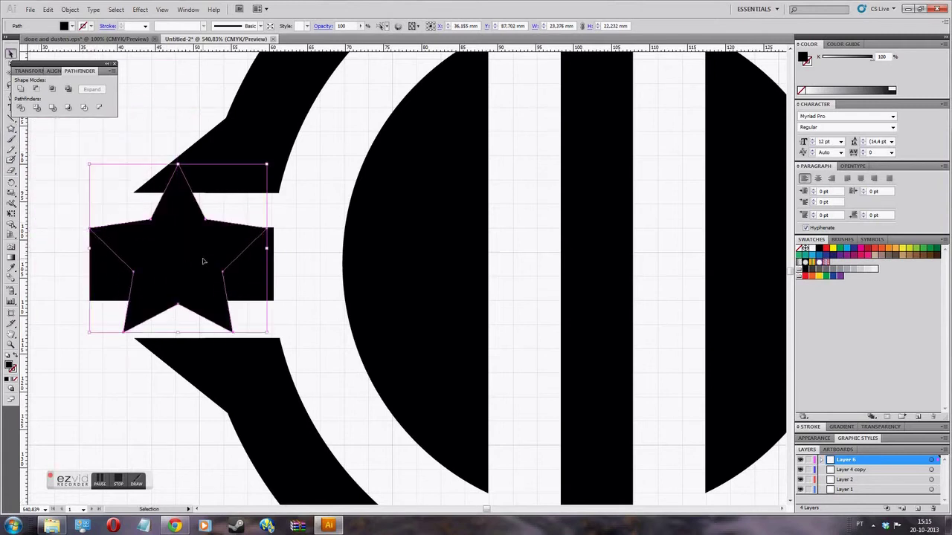
drag(235, 296, 605, 276)
scroll(595, 299, left, 10)
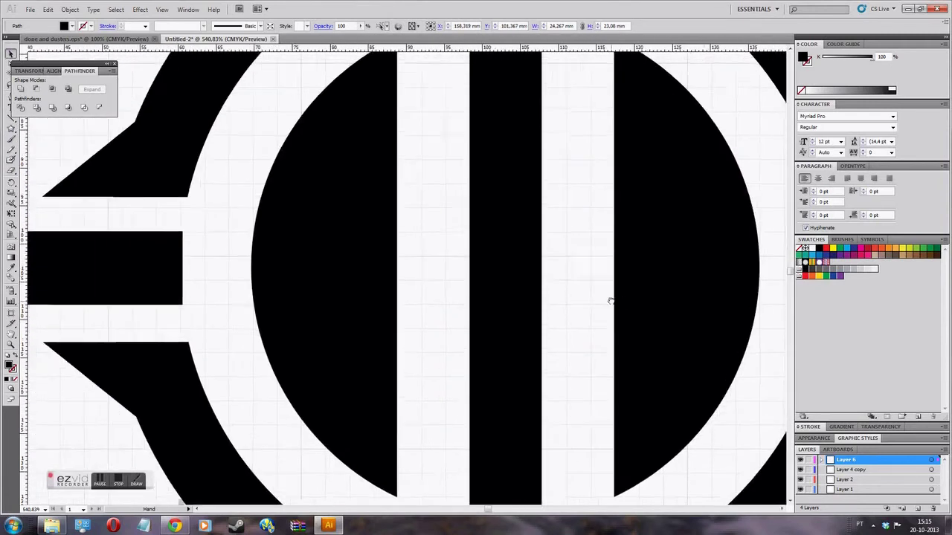
scroll(428, 305, down, 6)
shift+click(334, 278)
click(495, 27)
Recolor the ring, central bar and half circles cyan blue, leaving the rectangle and star out
drag(339, 178, 469, 389)
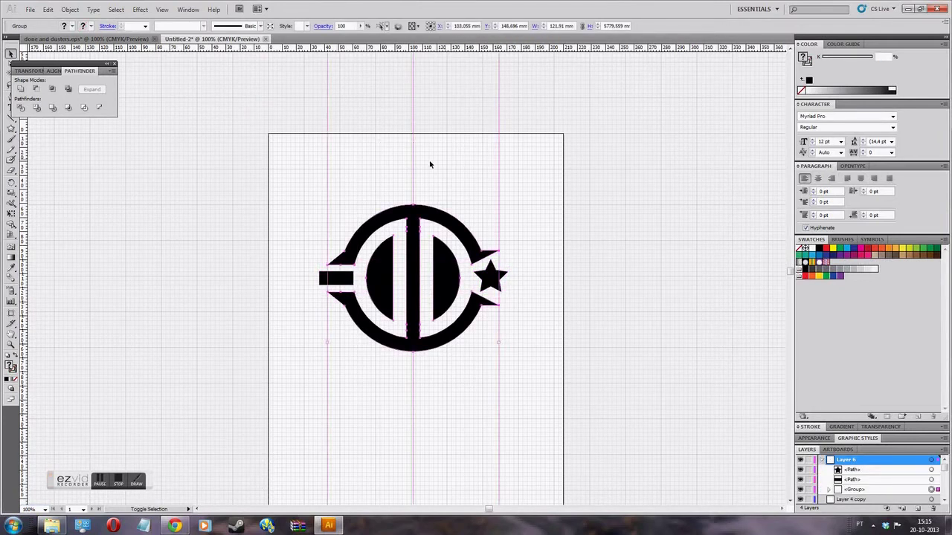
drag(339, 186, 409, 324)
drag(365, 401, 366, 399)
click(840, 90)
shift+click(840, 90)
click(839, 88)
click(821, 90)
click(848, 90)
Fill the star with a dark grey of about 81% black
key(z)
drag(430, 236, 537, 318)
key(v)
click(502, 275)
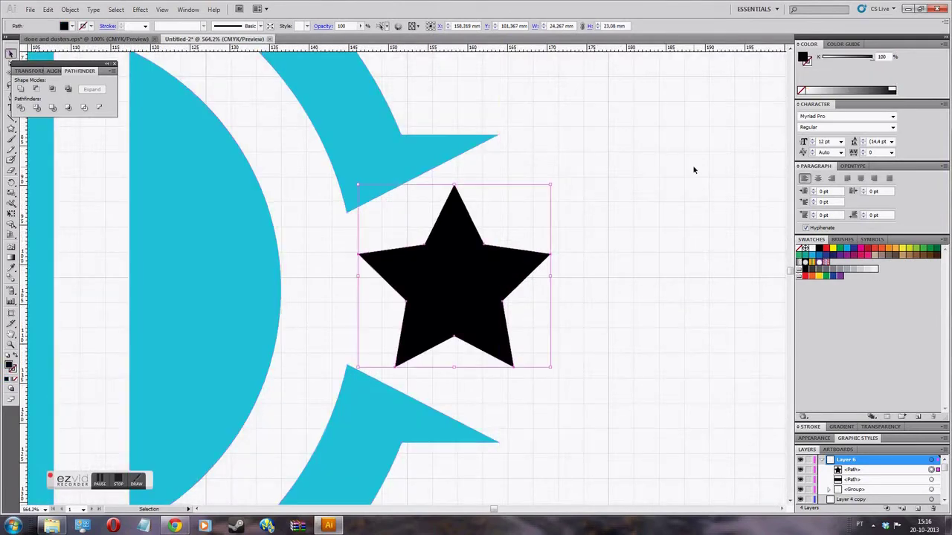
double_click(806, 58)
click(580, 201)
double_click(806, 57)
click(350, 305)
click(579, 202)
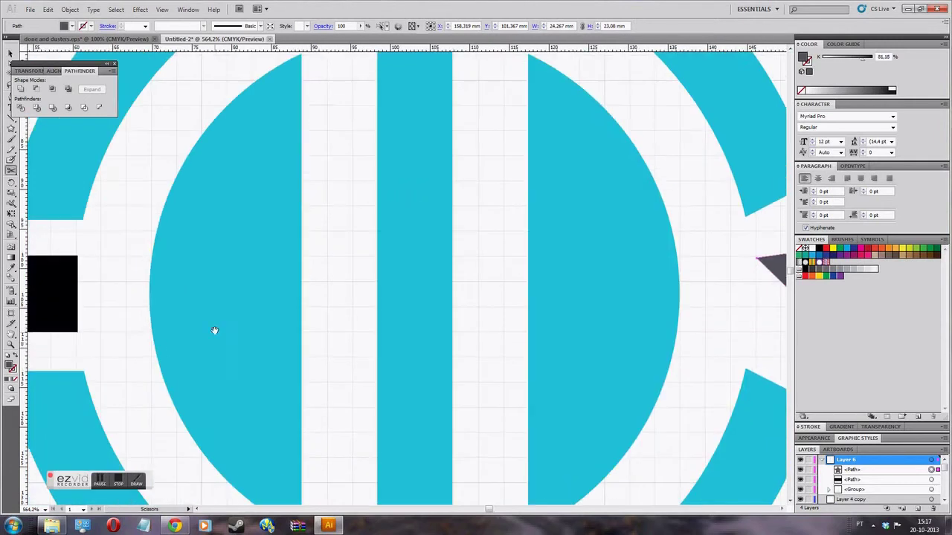
Fill the rectangle in the left gap with the same dark grey as the star
double_click(805, 58)
key(Return)
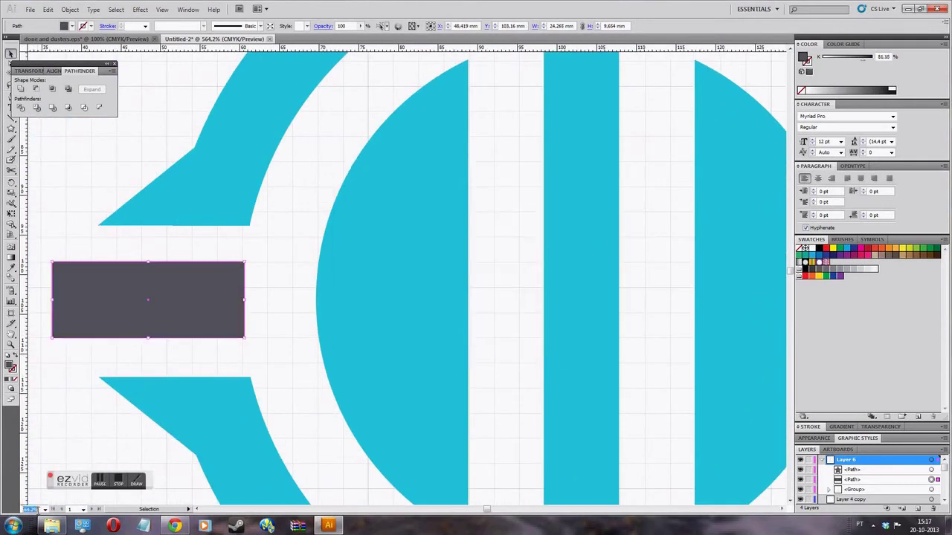
key(ctrl+1)
drag(574, 384, 329, 180)
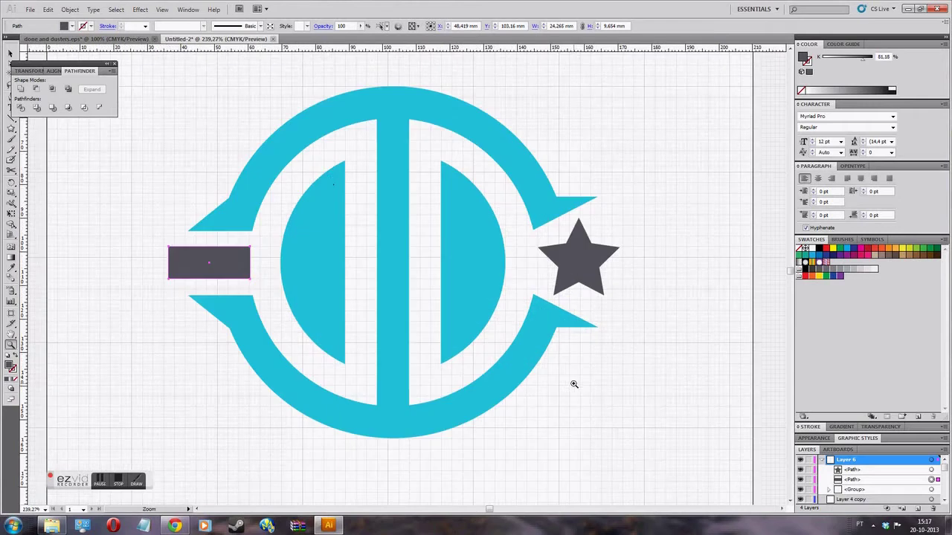
click(159, 117)
click(47, 9)
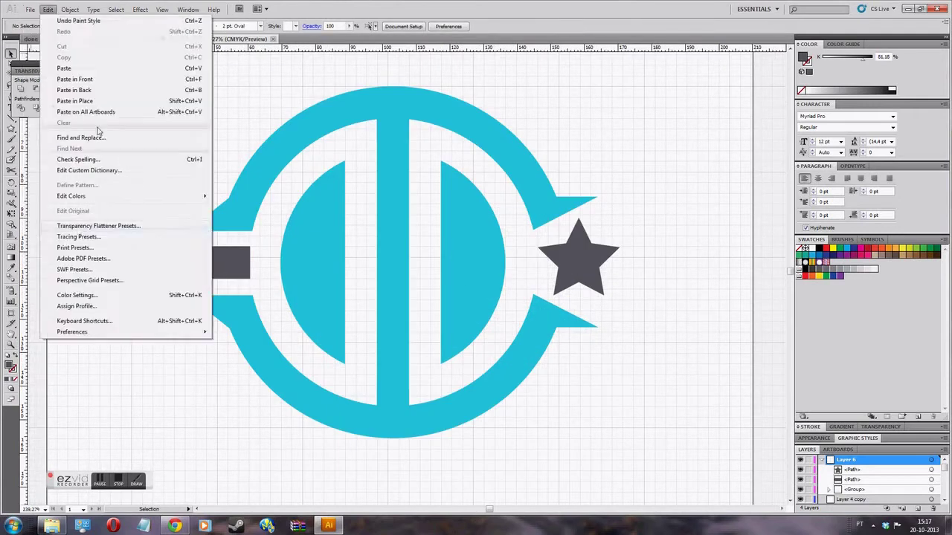
key(Escape)
Add the text "Done & Dusters" below the logo and set its size to 50 pt
drag(631, 250, 642, 81)
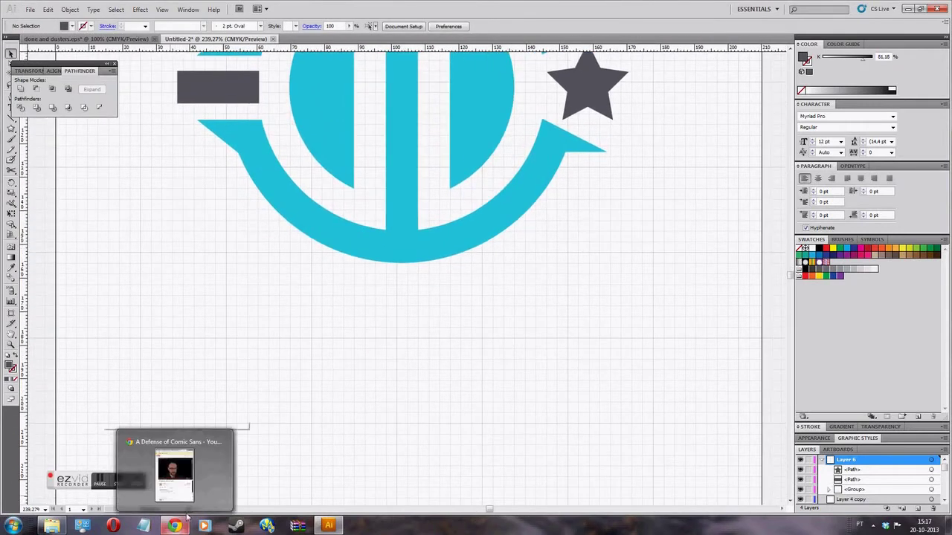
key(t)
click(188, 341)
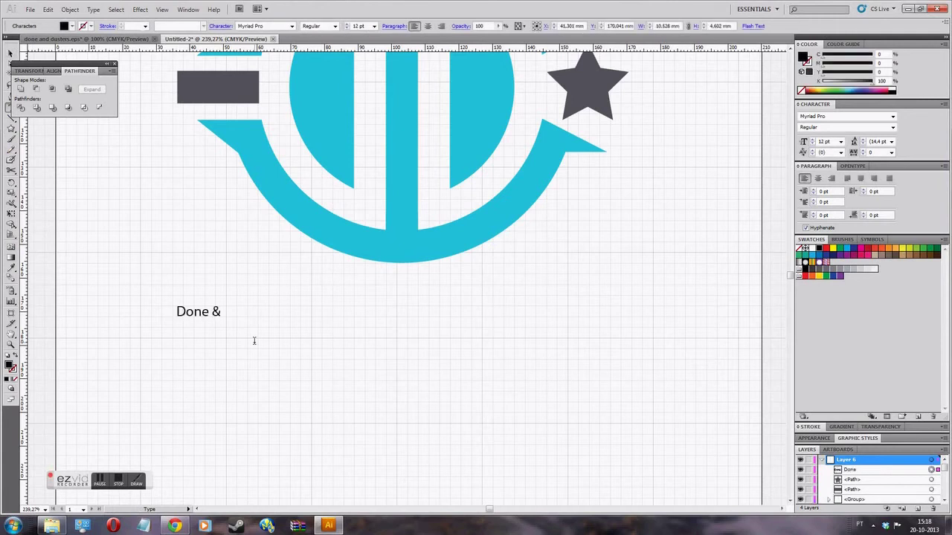
text(Done & Dusters)
key(ctrl+a)
text(50)
key(Return)
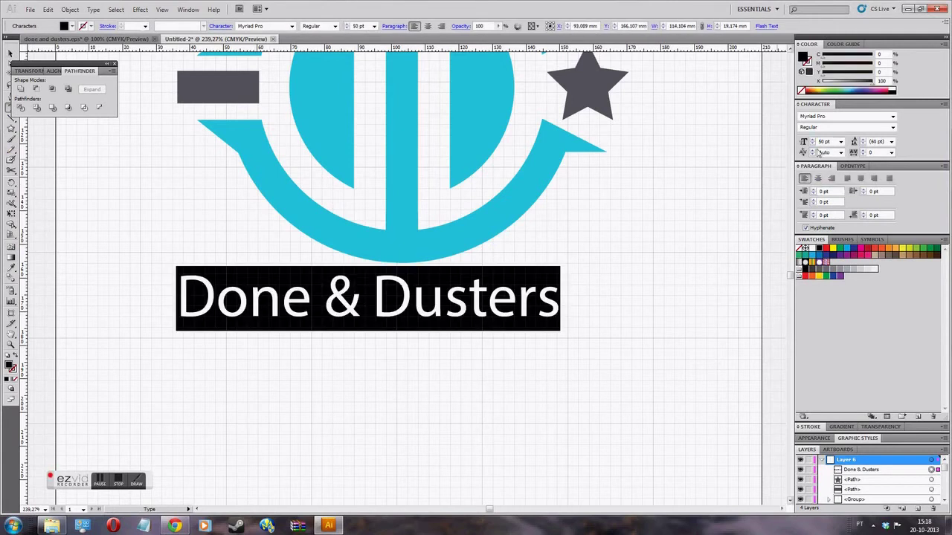
Set the font of the "Done & Dusters" text to Topeka
click(892, 117)
text(To)
key(Return)
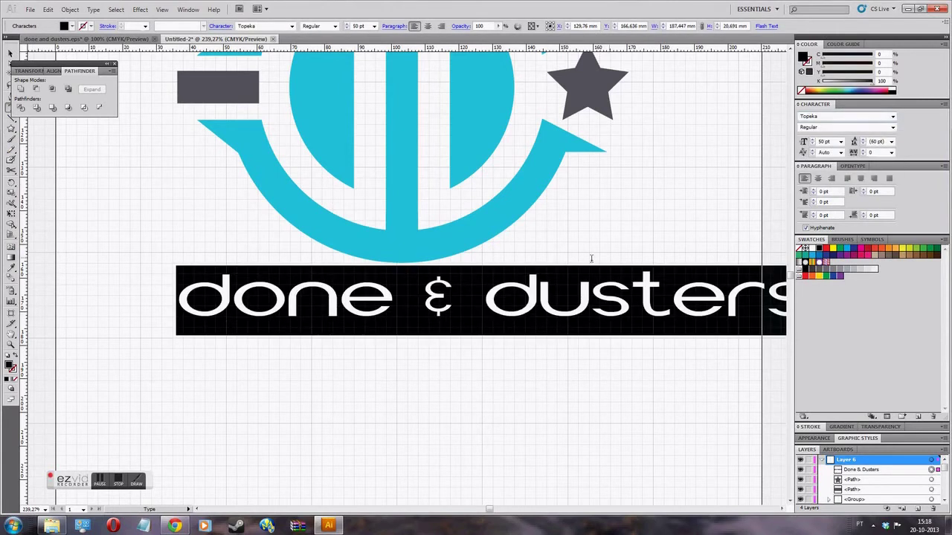
Replace the ampersand in the text with "and", shift the text sideways and set its size to 40 pt
click(544, 304)
key(Escape)
drag(202, 280, 106, 291)
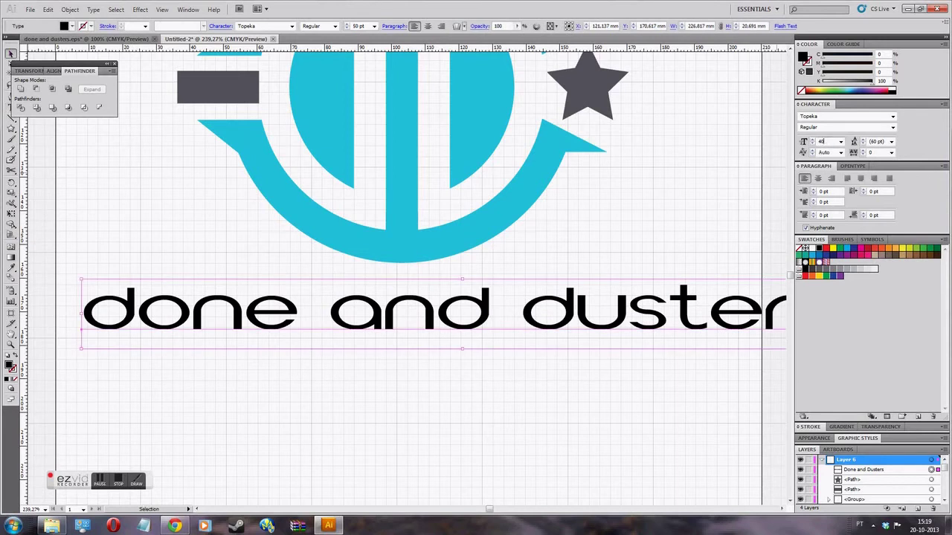
click(875, 153)
click(891, 153)
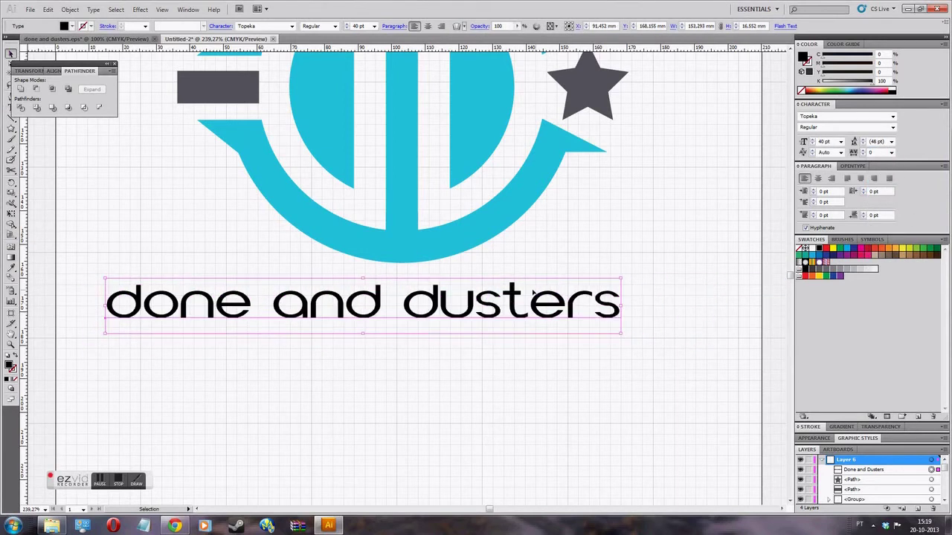
Stretch the "Done and Dusters" text taller below the logo and expand it into outlines
drag(628, 332, 684, 384)
click(70, 9)
mouse_move(93, 9)
click(111, 117)
click(92, 239)
Delete the first letter "d" of the outlined text
key(a)
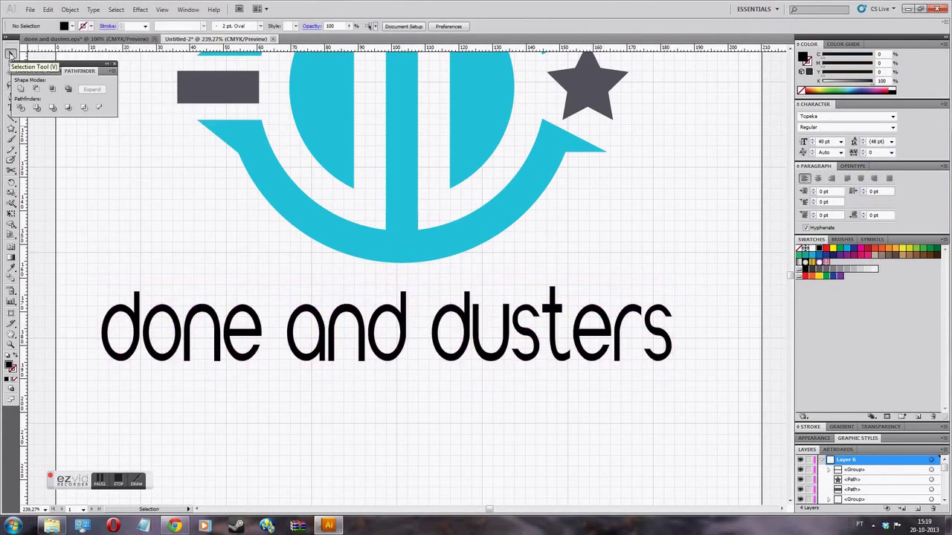
drag(139, 382, 170, 318)
key(Delete)
key(v)
click(143, 320)
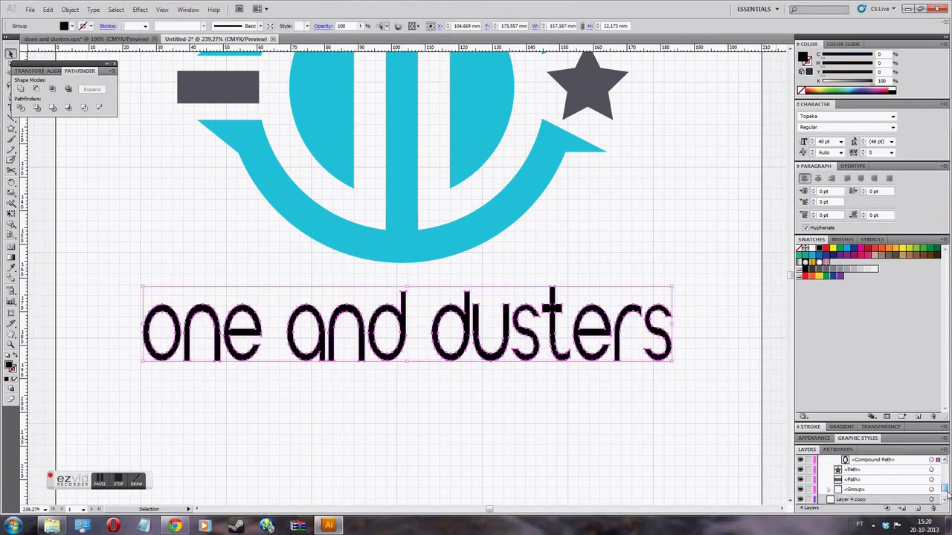
Copy the letter "o" of "one" into the place of the deleted first letter
click(170, 316)
click(170, 317)
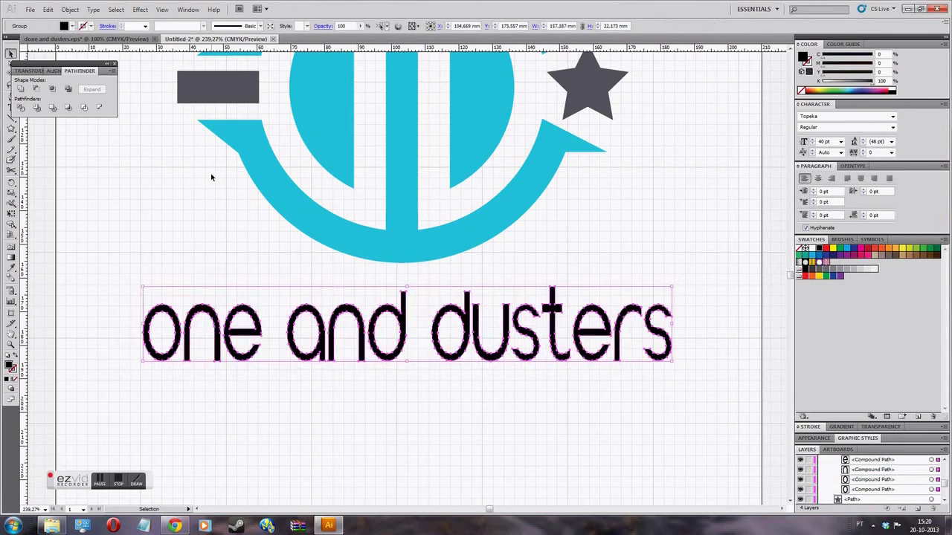
click(169, 316)
drag(170, 316, 125, 316)
click(170, 316)
Cut away the copied "o"'s left half with a white rectangle and the Merge pathfinder, keeping only the right half
key(z)
drag(69, 287, 142, 361)
drag(11, 129, 11, 131)
key(ctrl+shift+a)
drag(310, 119, 470, 496)
key(d)
shift+click(931, 491)
click(52, 108)
click(9, 53)
key(ctrl+shift+a)
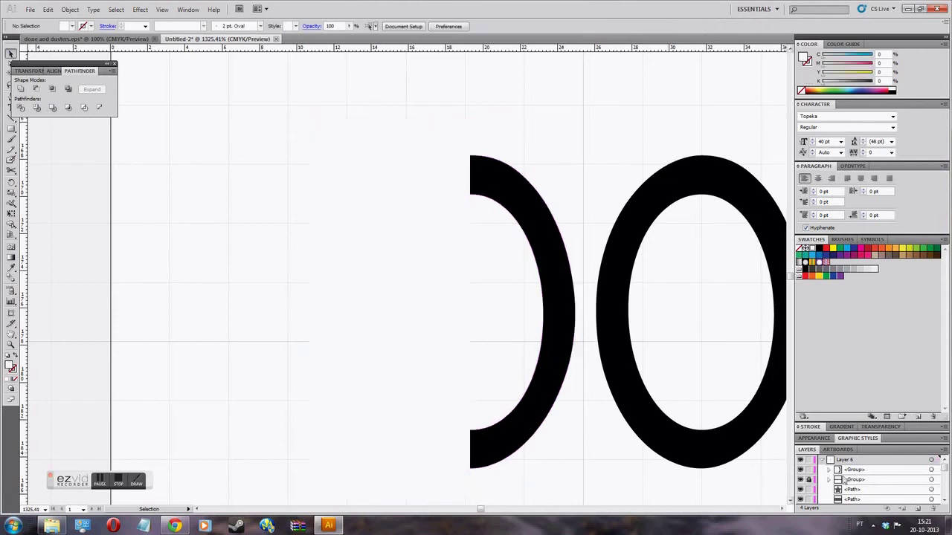
click(801, 480)
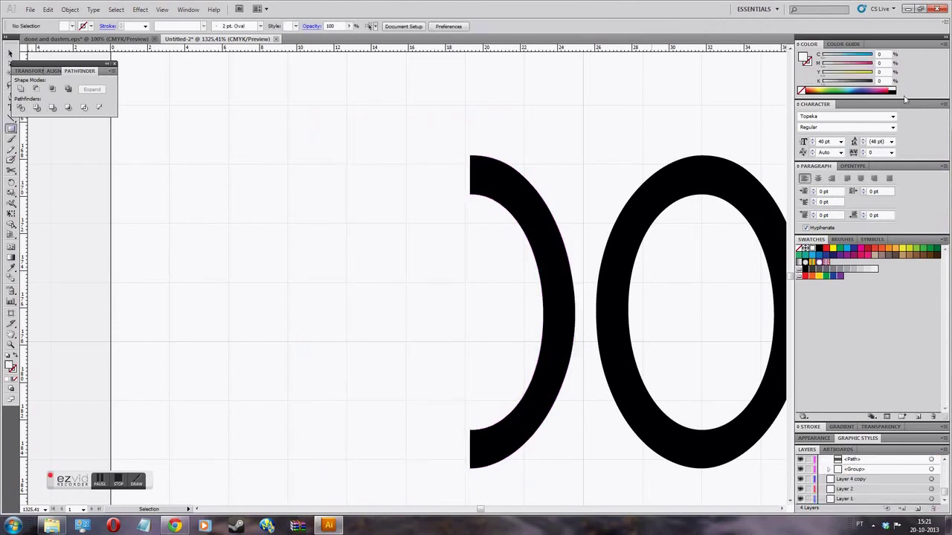
Draw a black vertical bar about 1.84 by 16.83 mm along the half ring's straight edge to form a D
key(m)
drag(444, 359, 435, 468)
key(v)
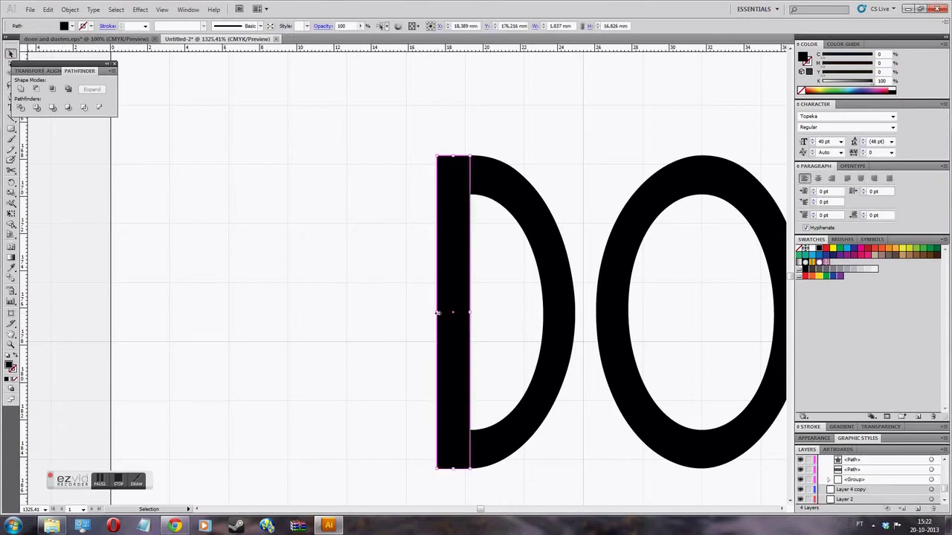
Enlarge the bar and half ring together into a capital D about 11.8 by 26.8 mm
click(416, 212)
drag(417, 212, 453, 238)
key(ctrl+1)
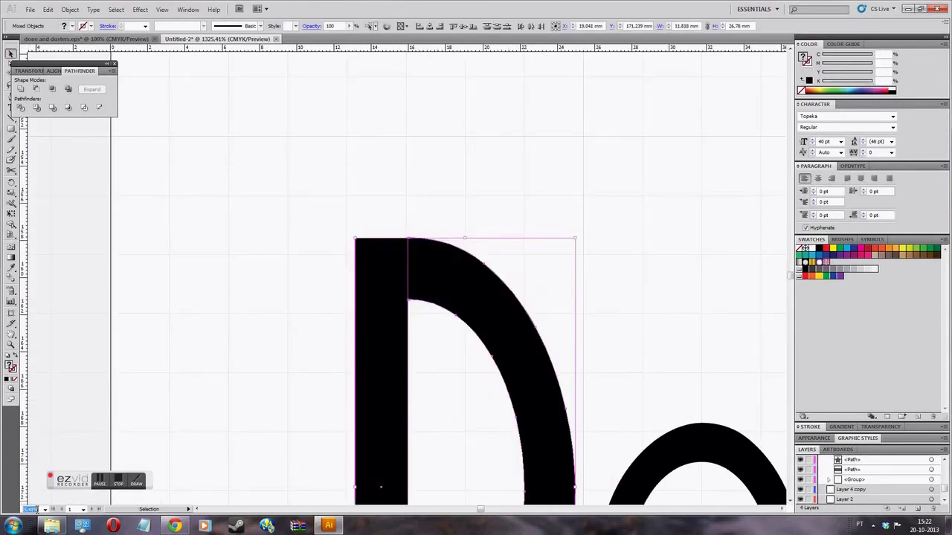
scroll(946, 475, up, 3)
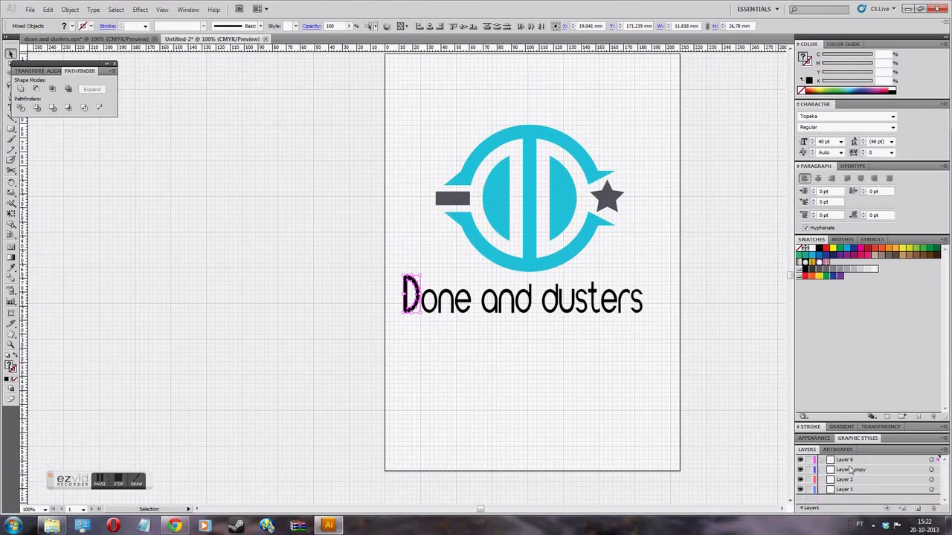
Delete the letter "d" at the start of "dusters" from the outlined text group
key(ctrl+shift+a)
click(829, 480)
drag(947, 469, 947, 476)
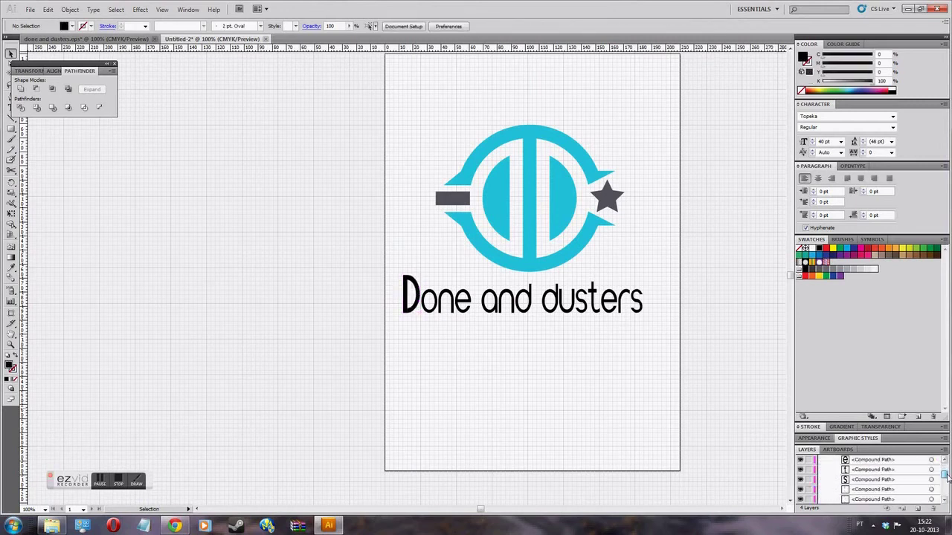
click(931, 479)
key(Delete)
Merge the parts of the large capital D and place a copy of it in front of "usters"
click(412, 293)
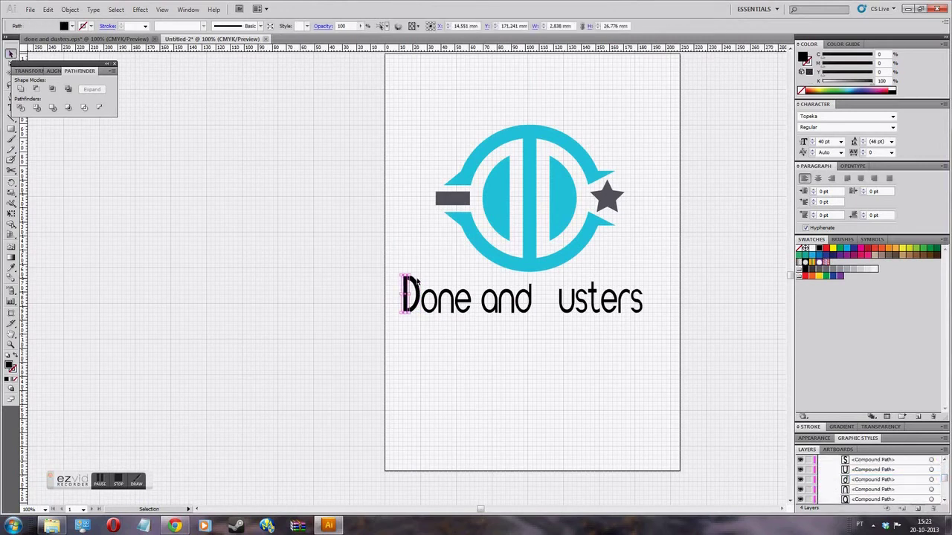
click(52, 109)
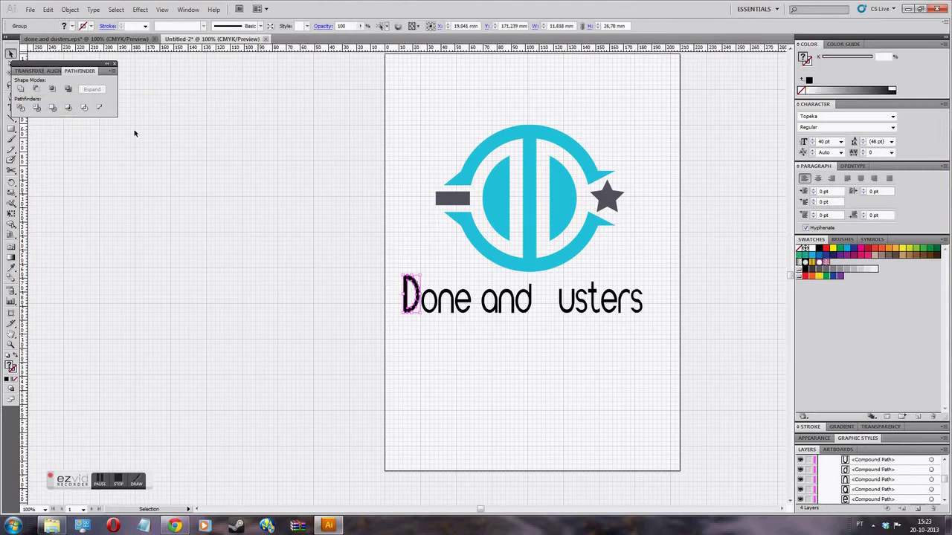
drag(545, 283, 545, 284)
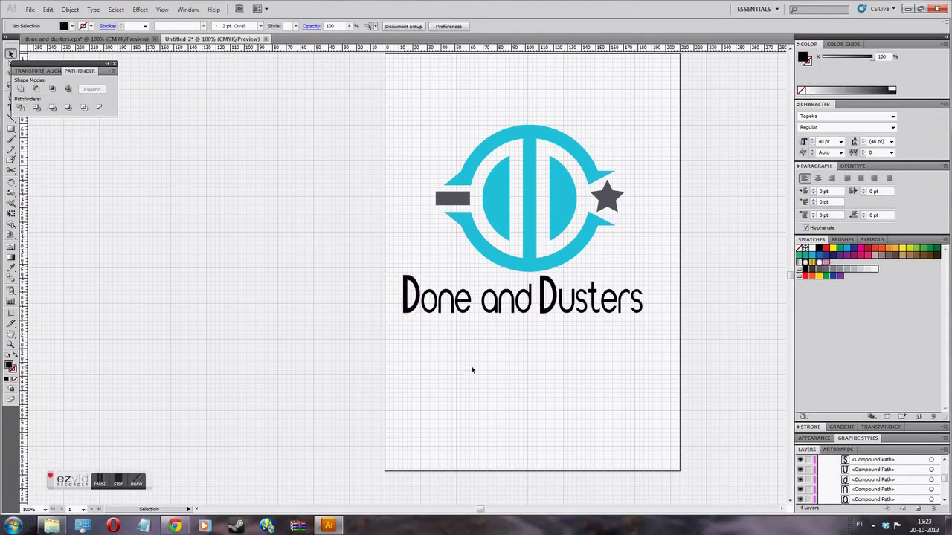
Try a 1 pt stroke on the large first D, and undo it together with the D's copy and merge
click(811, 427)
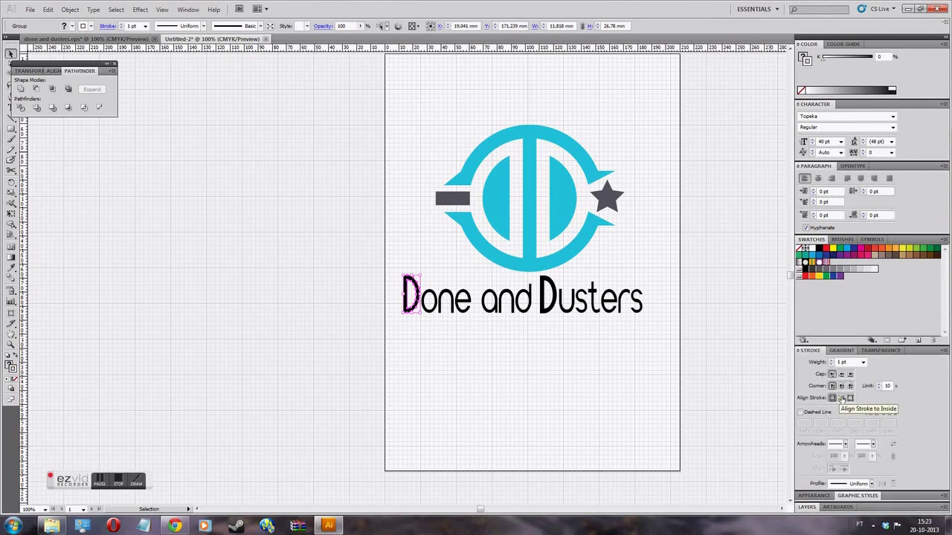
click(602, 398)
key(ctrl+z)
key(ctrl+z)
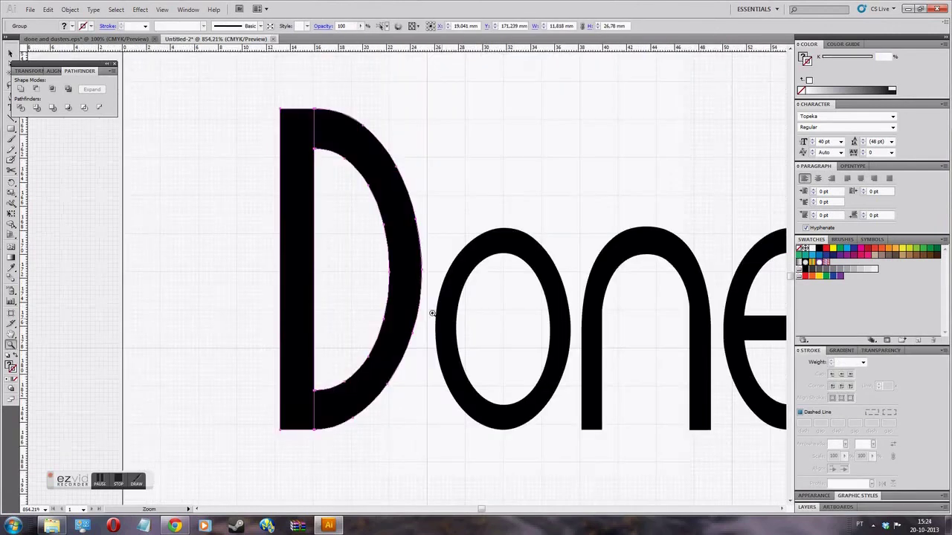
Adjust the D's vertical bar to about 2.7 by 26.8 mm, flush with the half ring, and merge both parts
drag(399, 272, 432, 315)
click(287, 216)
click(11, 357)
drag(292, 422, 314, 441)
key(v)
key(ctrl+0)
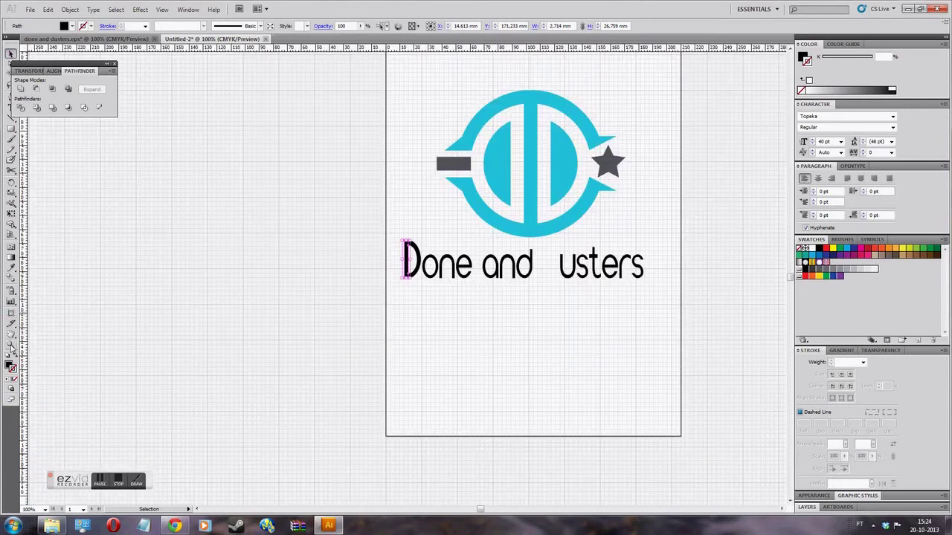
key(z)
drag(400, 238, 413, 279)
key(v)
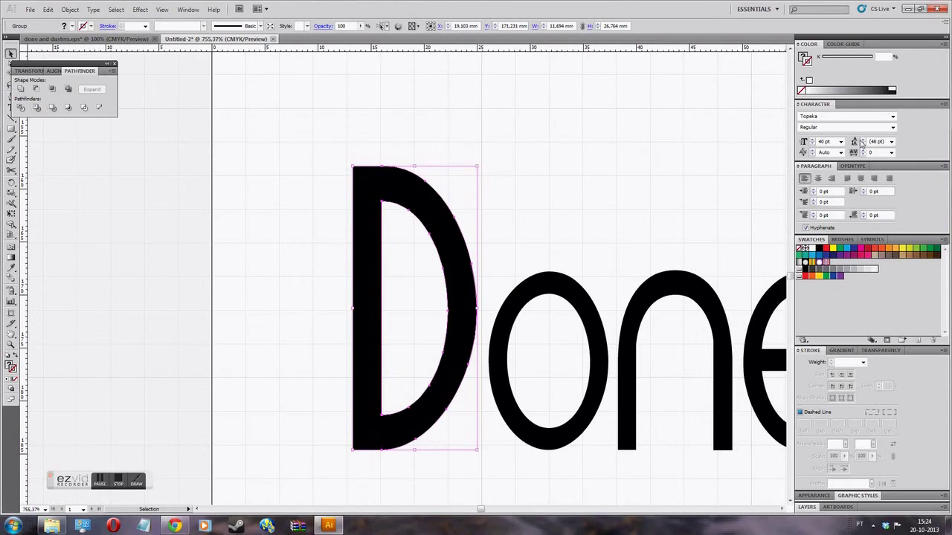
Give the capital D a white 2.5 pt stroke and expand it into separate shapes
click(808, 79)
text(2)
key(Return)
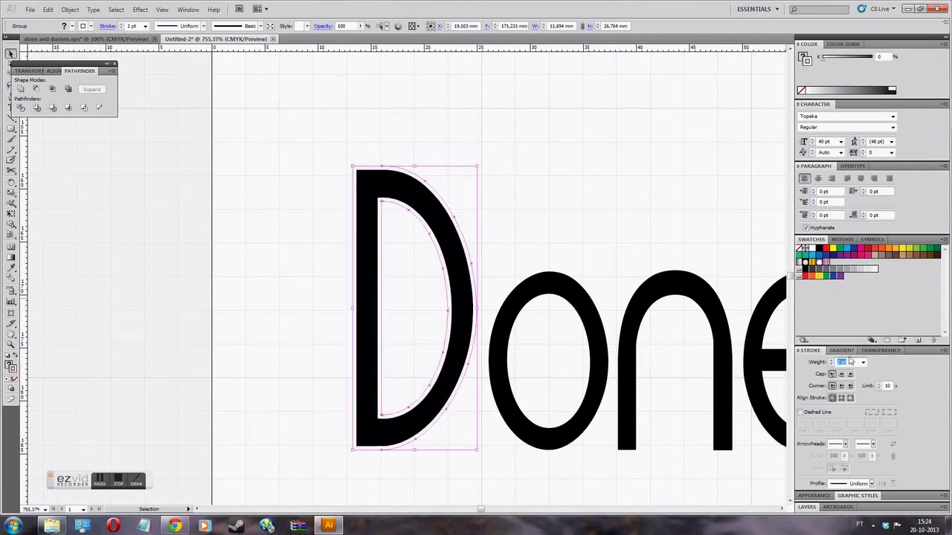
key(Return)
click(70, 9)
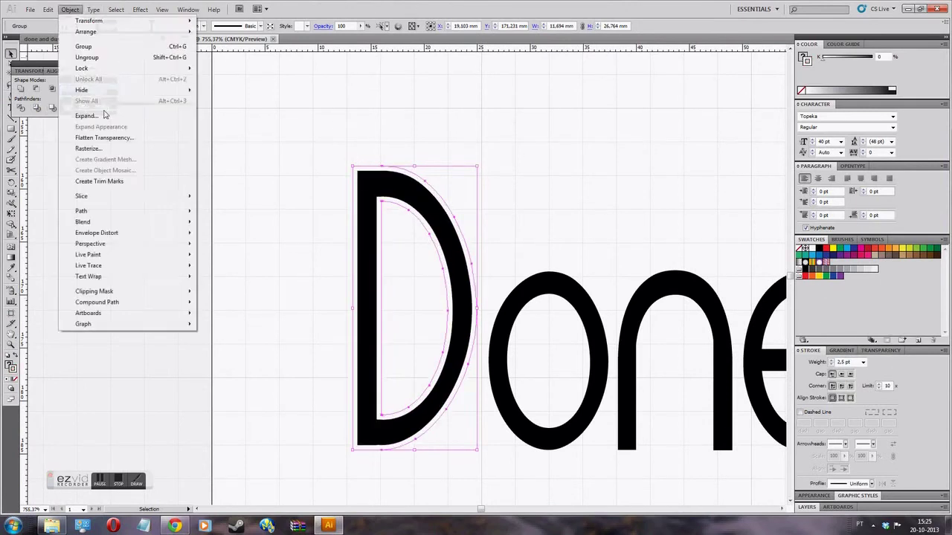
click(96, 127)
Remove the expanded white outline and make the slimmed D, about 10.8 by 25.9 mm, a compound path
key(a)
click(358, 78)
drag(319, 145, 480, 424)
key(ctrl+8)
click(374, 167)
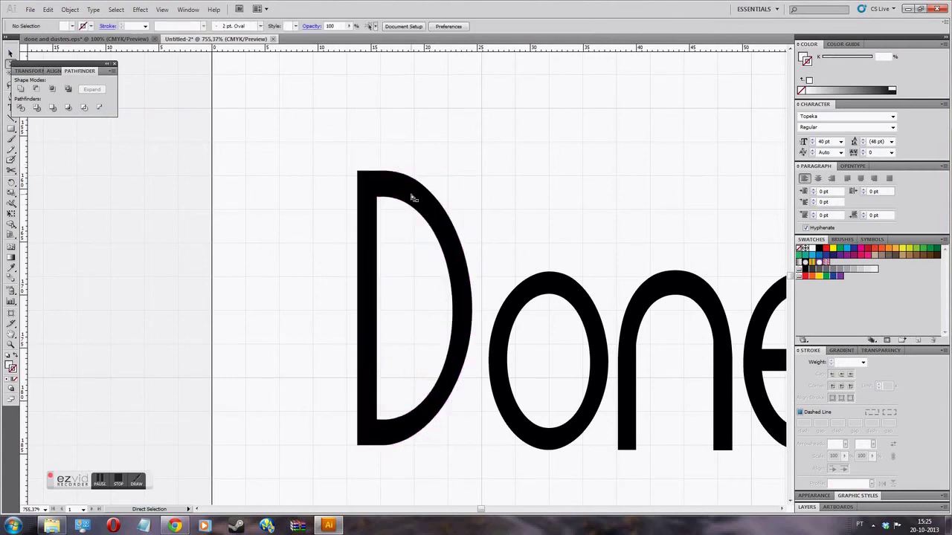
Place a copy of the slimmed capital D in the gap in front of "usters"
scroll(410, 191, right, 10)
key(v)
drag(104, 182, 582, 250)
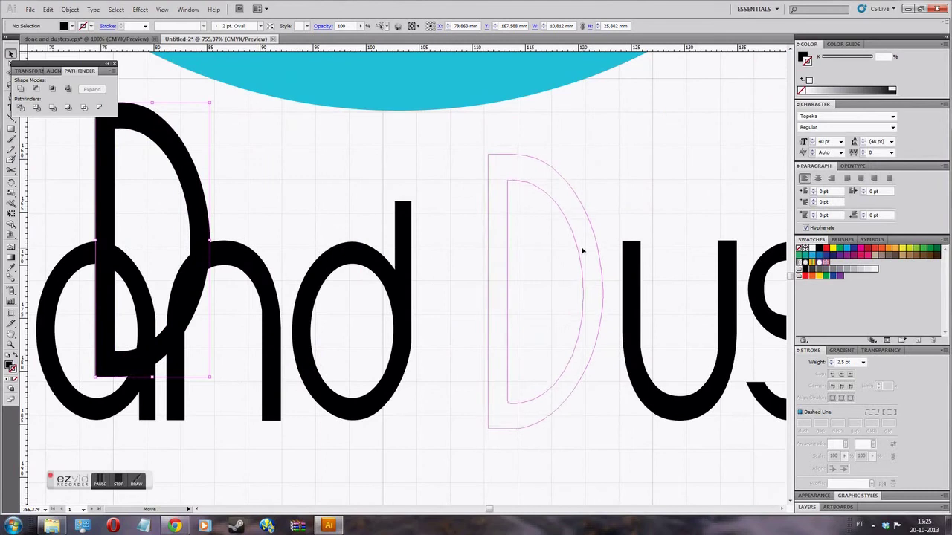
Shift the second capital D on its own so it sits close to the "u" of "usters"
scroll(289, 218, left, 10)
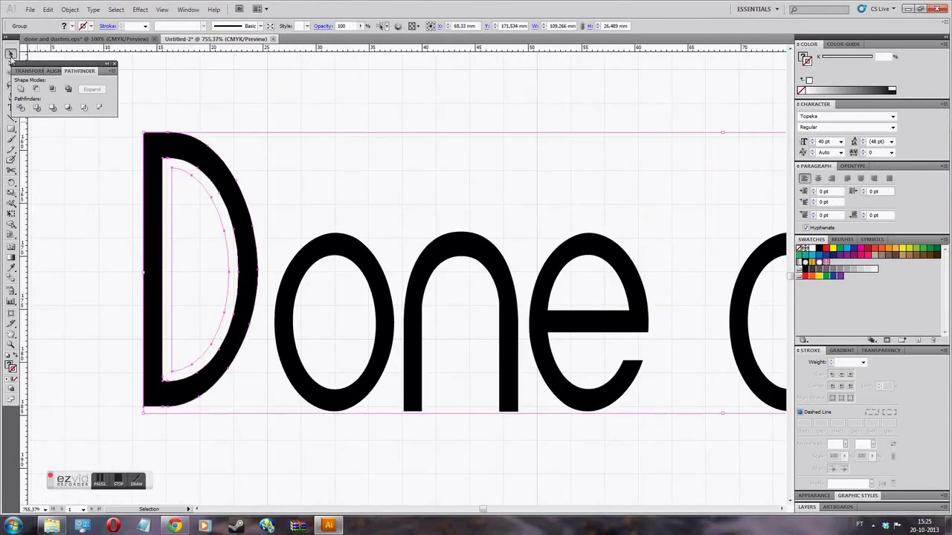
click(210, 172)
click(210, 171)
scroll(365, 202, right, 10)
click(807, 508)
scroll(527, 453, right, 5)
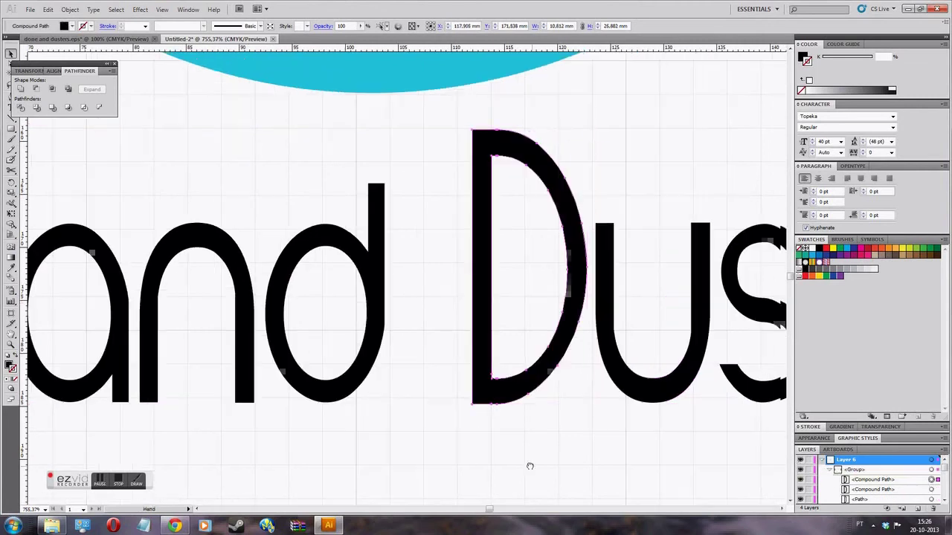
scroll(729, 436, left, 10)
scroll(729, 436, down, 3)
scroll(467, 325, right, 4)
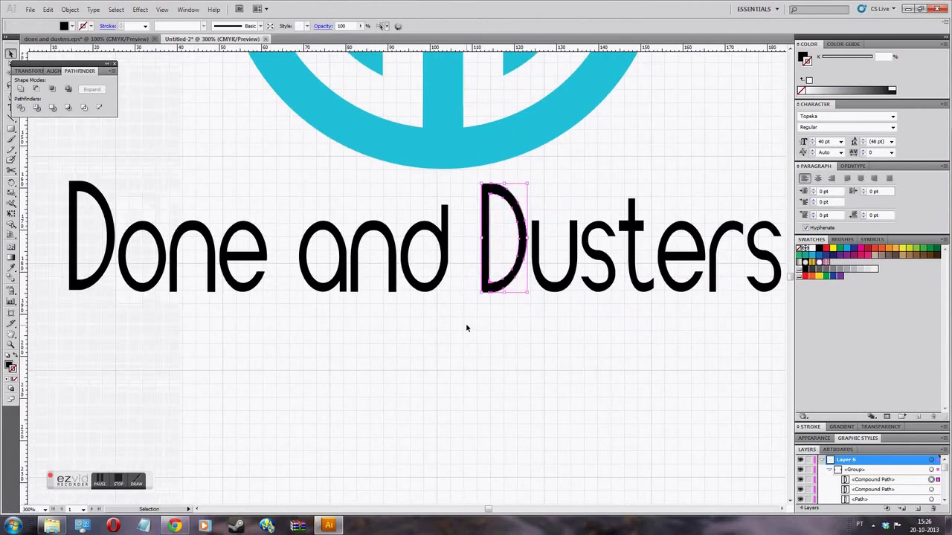
click(468, 325)
Add a horizontal guide along the baseline of the small letters and set both capital Ds onto it
drag(211, 281, 170, 313)
click(386, 329)
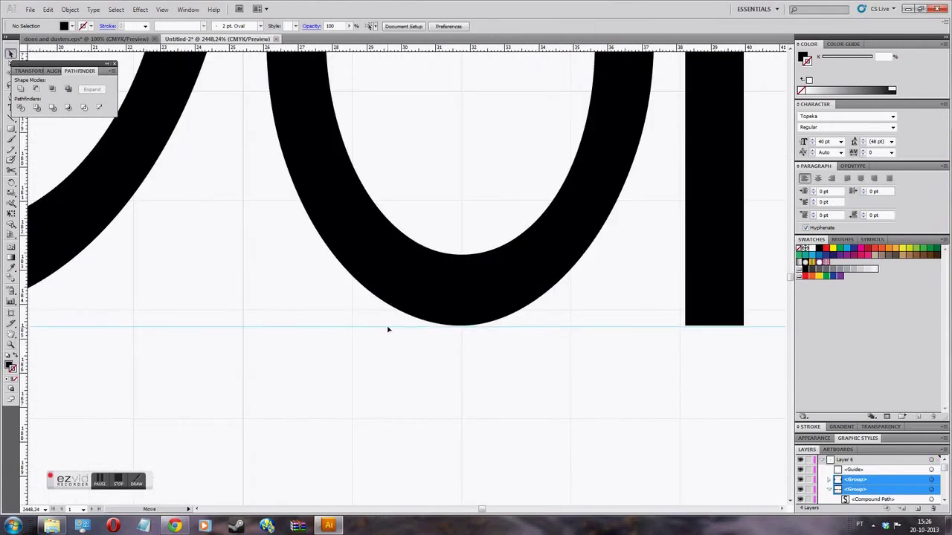
scroll(570, 400, left, 5)
click(291, 323)
scroll(488, 417, right, 10)
scroll(178, 378, right, 10)
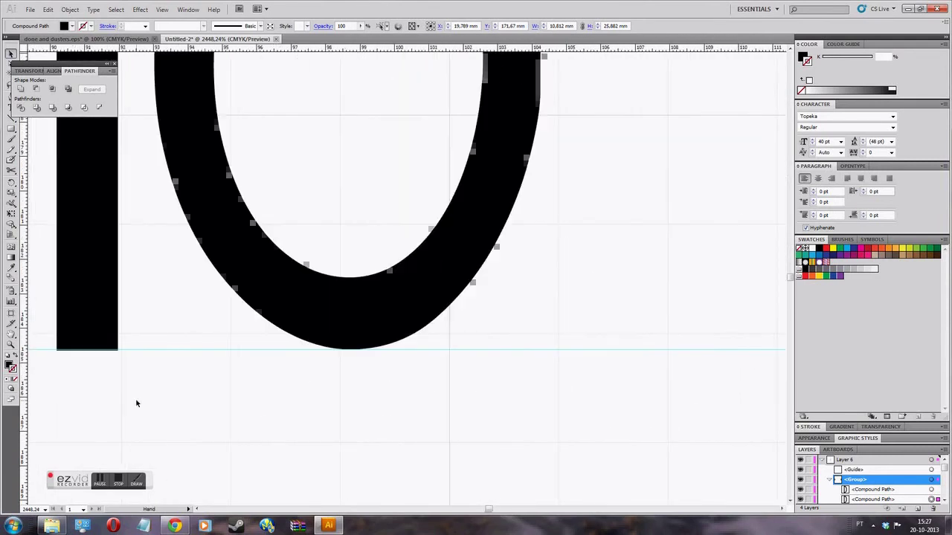
click(425, 282)
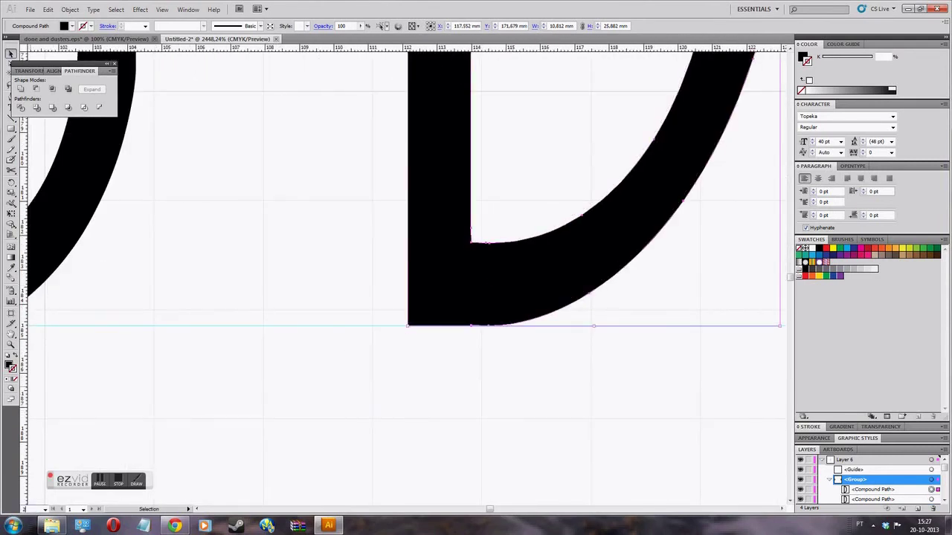
Fill both capital Ds and the remaining wordmark letters with the star's dark grey, 81.15% K
key(ctrl+minus)
key(ctrl+minus)
key(ctrl+minus)
key(ctrl+minus)
key(ctrl+minus)
key(ctrl+minus)
key(ctrl+minus)
click(931, 489)
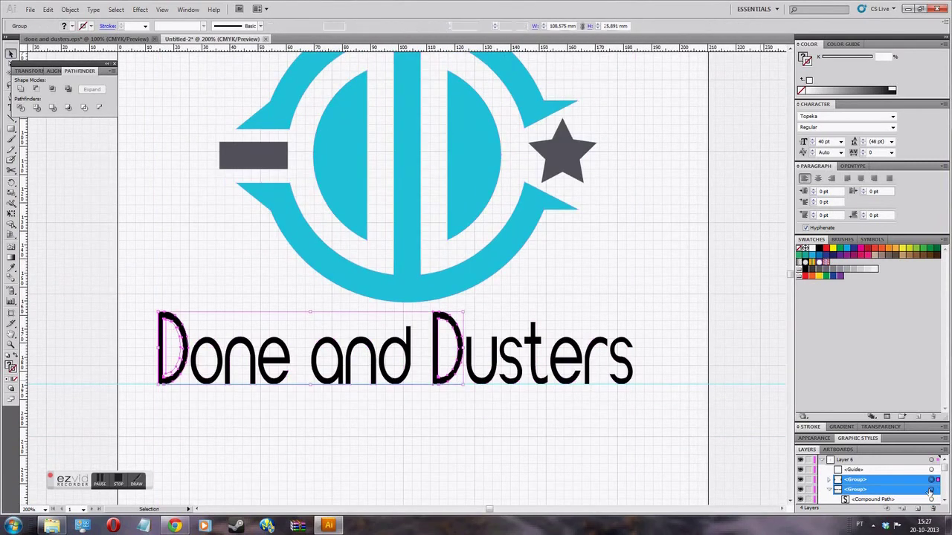
double_click(805, 58)
click(573, 201)
Delete the leftover filled shape inside the first capital D
click(174, 338)
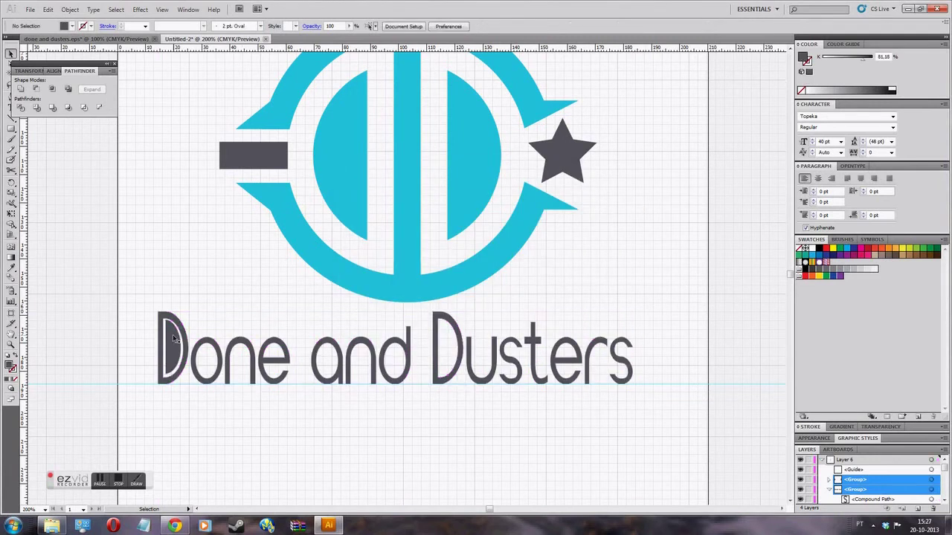
key(a)
key(ctrl+z)
key(ctrl+shift+z)
key(ctrl+z)
key(ctrl+shift+z)
Group the two capital Ds with the other wordmark letters
click(608, 340)
right_click(616, 341)
key(Escape)
Group the grey bar, the star and the cyan shapes into one symbol
click(931, 493)
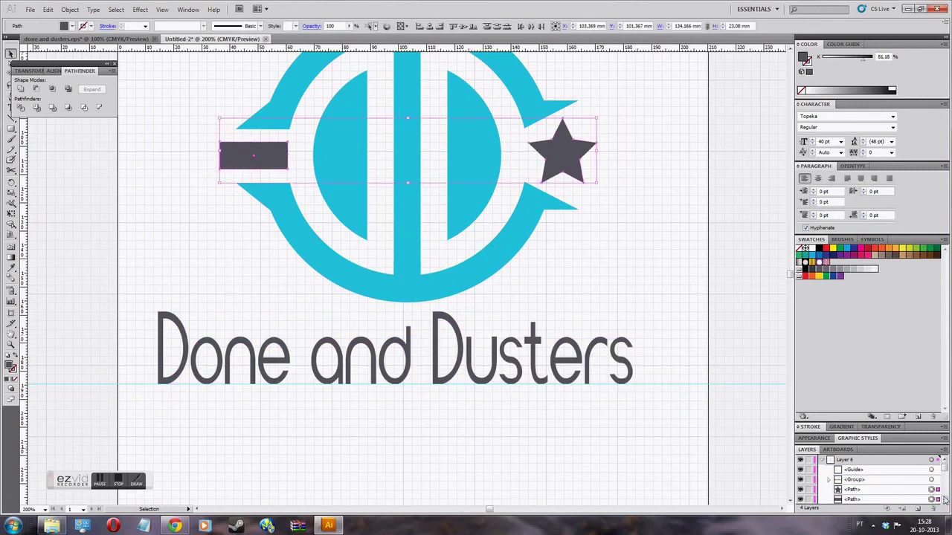
scroll(946, 493, down, 2)
right_click(451, 161)
click(402, 216)
right_click(625, 105)
click(587, 148)
key(ctrl+a)
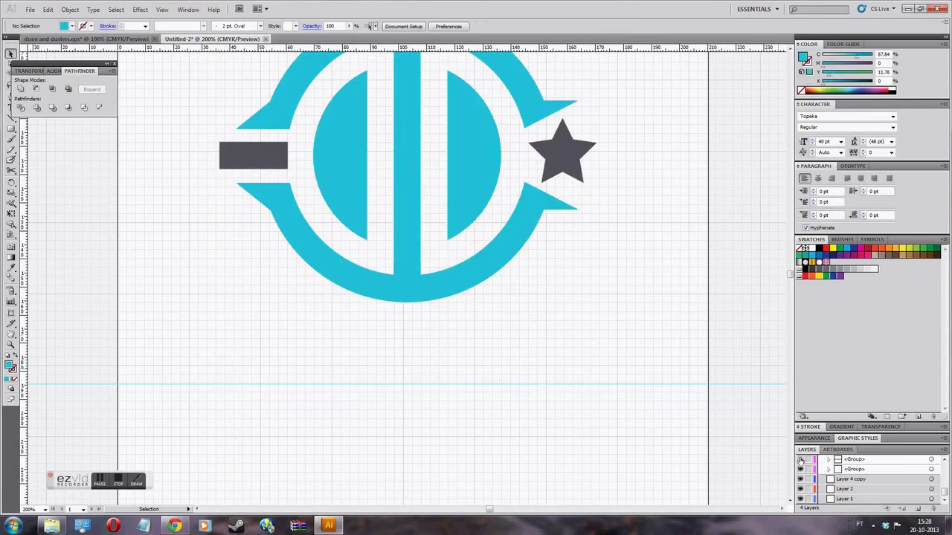
Move the wordmark slightly down to widen its gap below the circular symbol
key(ctrl+1)
key(ctrl+shift+a)
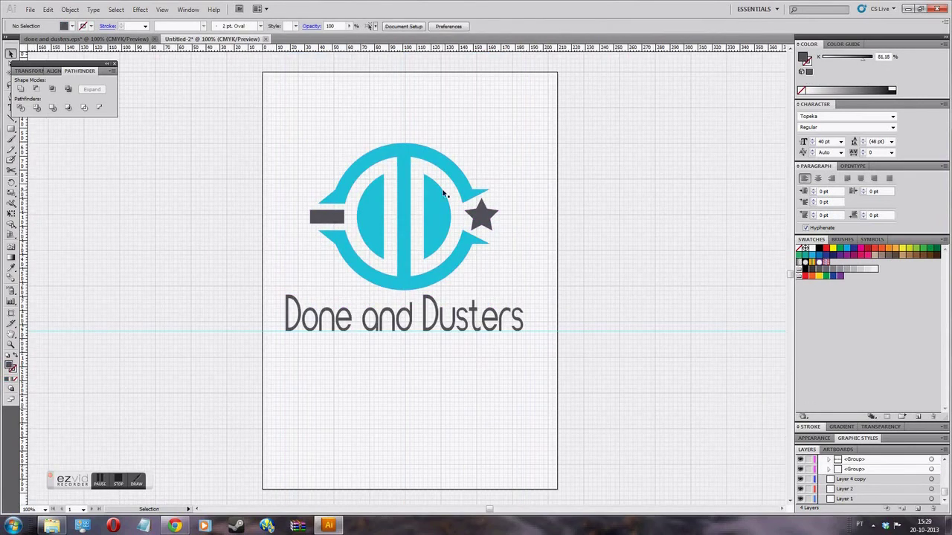
drag(402, 316, 401, 324)
key(ctrl+shift+a)
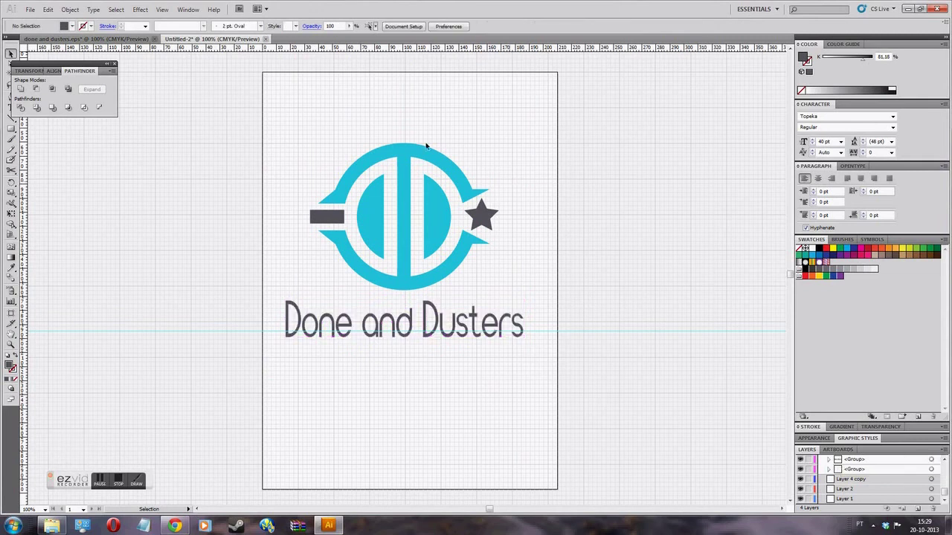
Start exporting the artwork and choose the Mock Ups folder as the destination
click(30, 9)
click(45, 227)
click(28, 158)
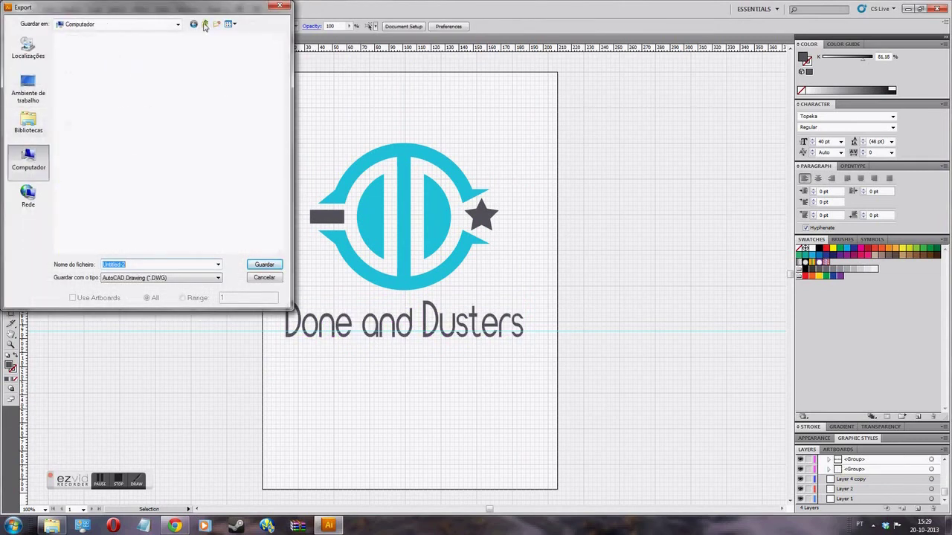
click(177, 24)
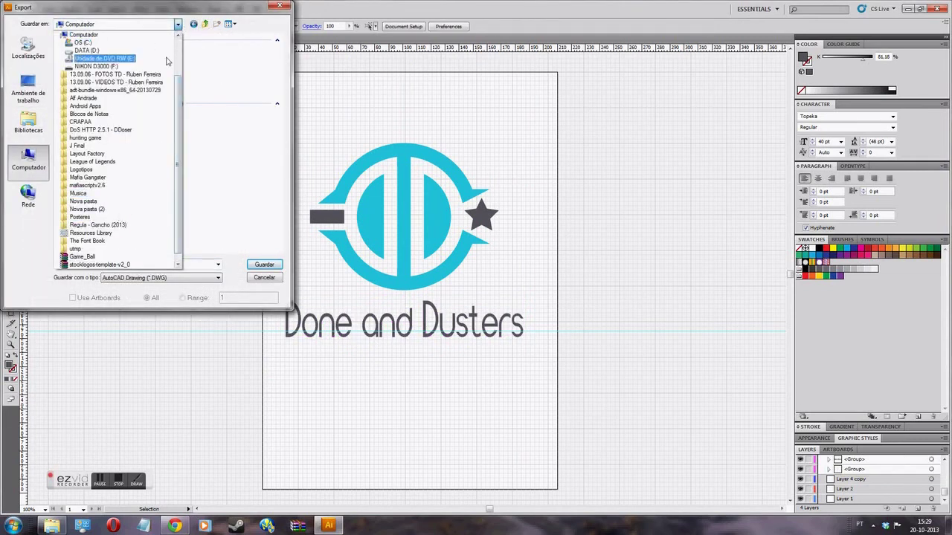
scroll(168, 61, up, 2)
click(88, 52)
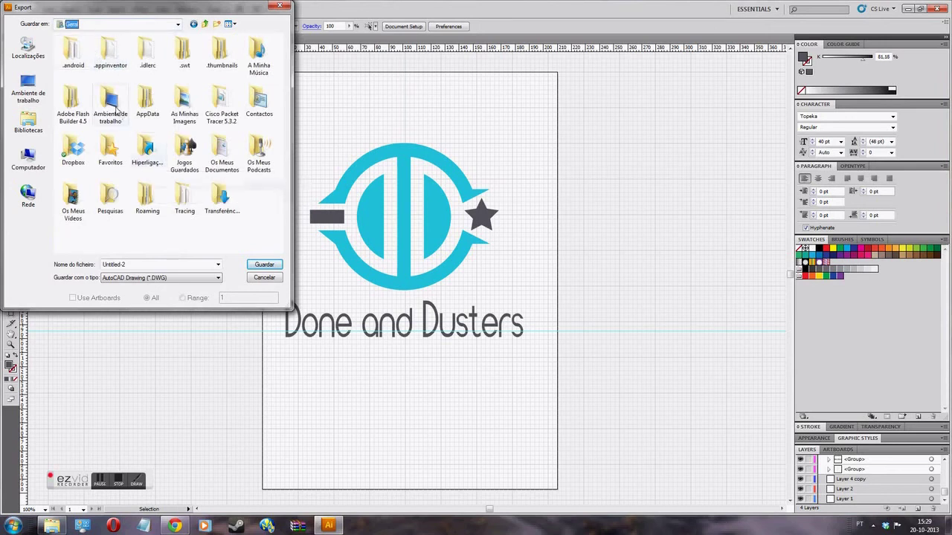
double_click(222, 152)
double_click(119, 147)
Export the artwork in PNG format under the name "Done and Dusters.png", accepting the PNG options
click(218, 277)
click(148, 336)
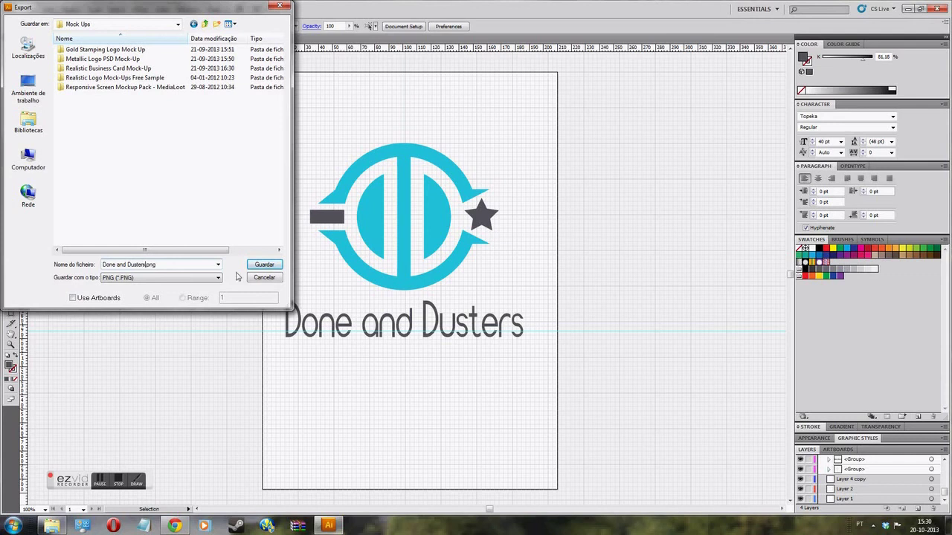
click(264, 265)
click(554, 179)
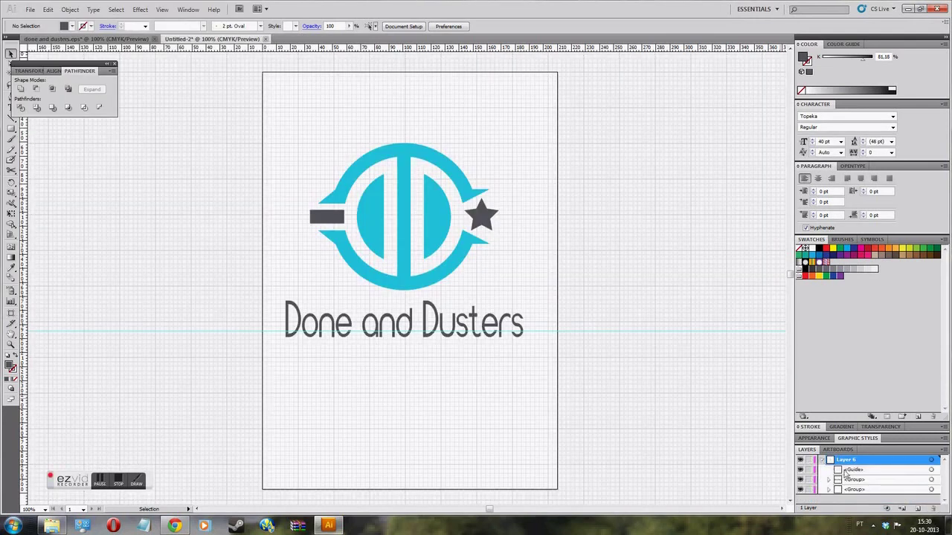
Delete the baseline guide and export the logo again as a 300 ppi PNG with a transparent background, named "Done and Dusters"
click(821, 460)
click(30, 9)
click(105, 195)
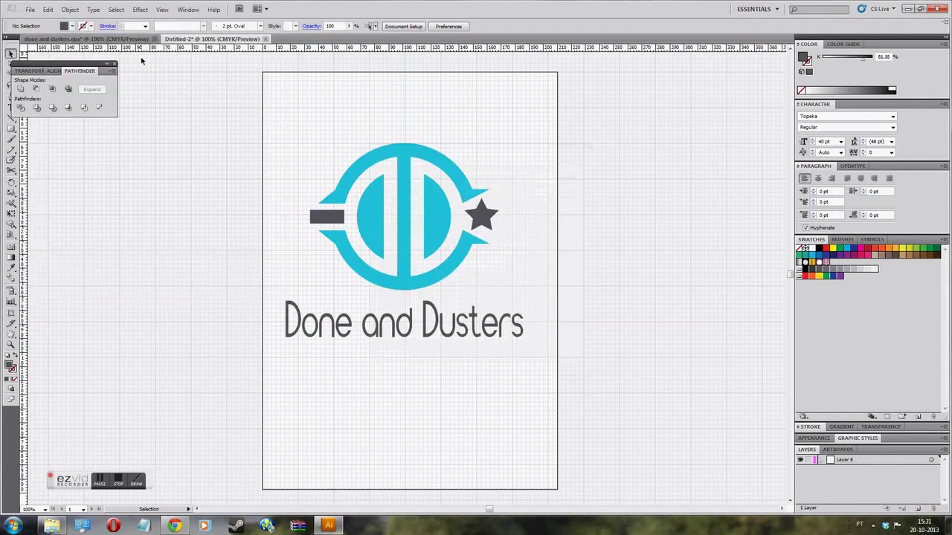
text(Done and)
key(Return)
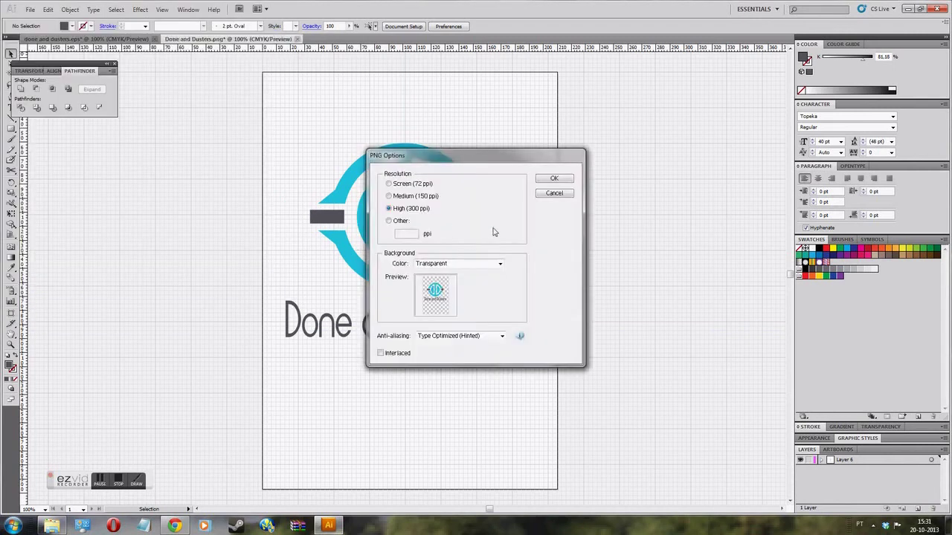
key(Return)
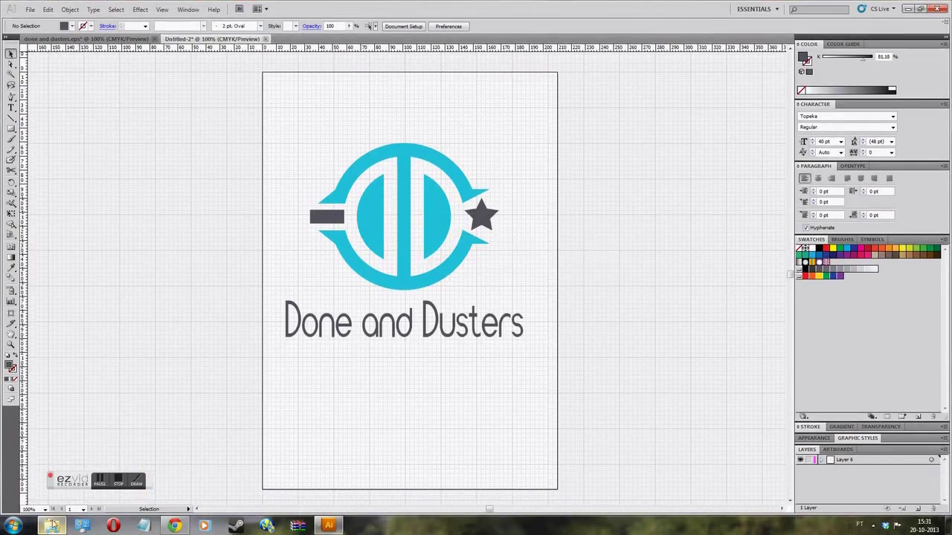
In the file explorer, find the Mock Ups folder and open the exported PNG and "Realistic Logo Mock-Ups Free Sample.psd" in Photoshop
click(44, 526)
double_click(298, 137)
double_click(320, 117)
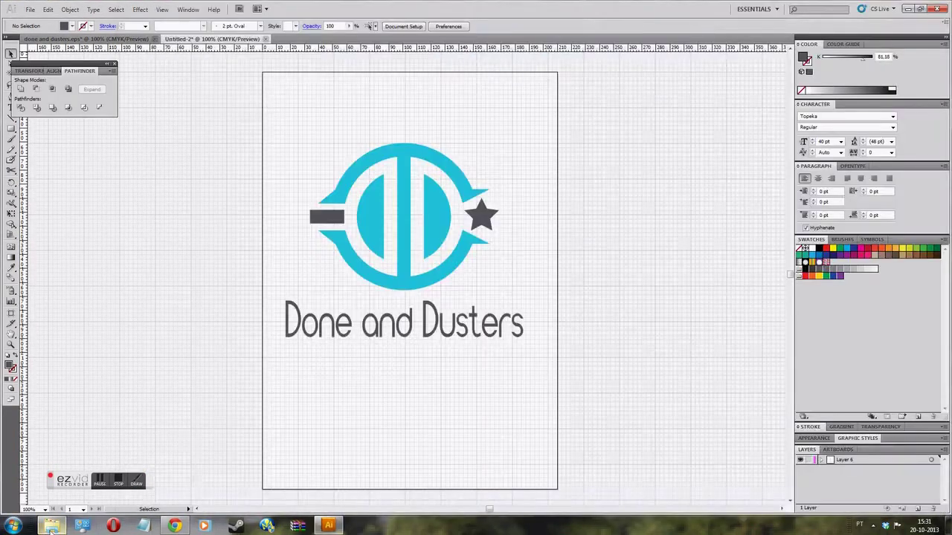
click(132, 23)
click(242, 158)
right_click(241, 158)
Open the mock-up's logo smart object for editing and paste the exported logo into it as a layer
mouse_move(436, 310)
click(584, 336)
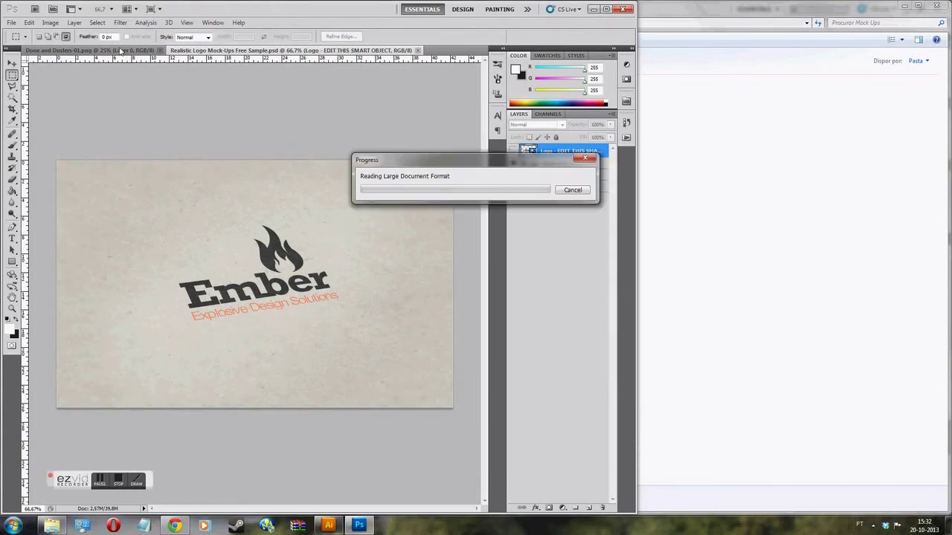
key(Return)
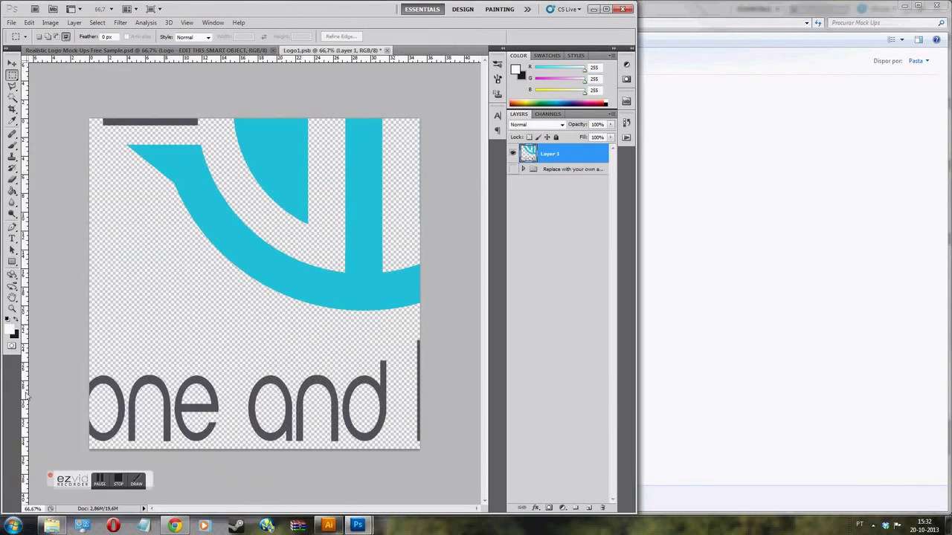
Scale the pasted logo down and position it so that it fits inside the smart object's canvas
key(ctrl+minus)
drag(26, 396, 90, 283)
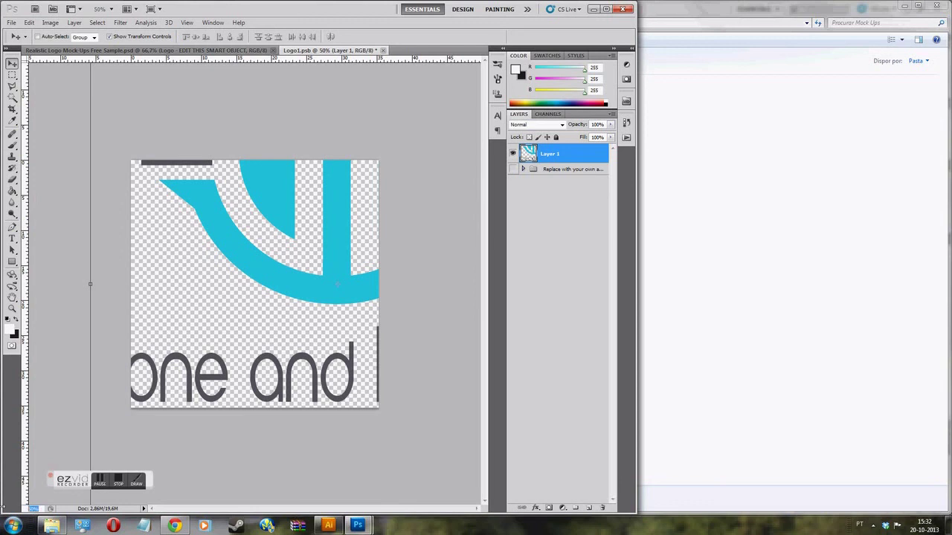
key(ctrl+minus)
key(ctrl+t)
drag(410, 453, 317, 409)
key(Return)
Save and close the smart object to update the mock-up, and maximize the Photoshop window
key(ctrl+w)
key(Return)
click(607, 9)
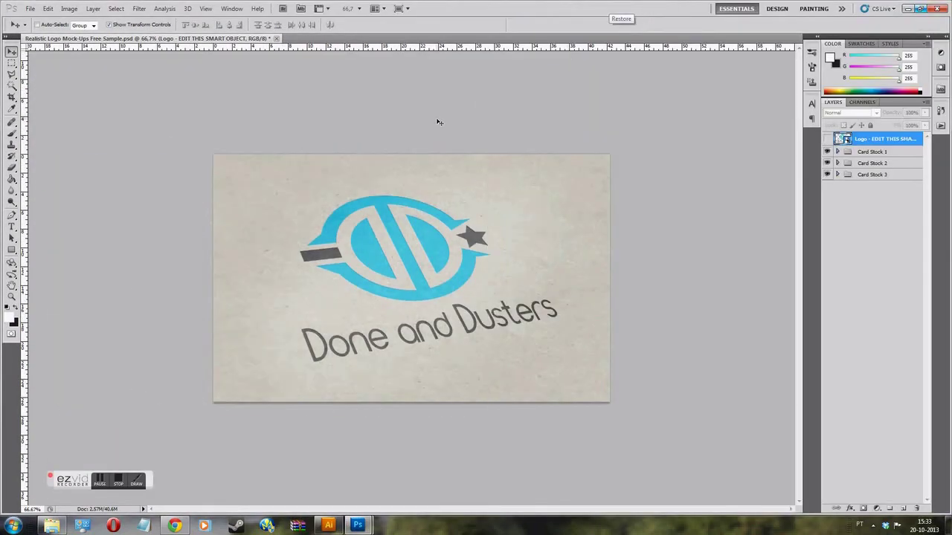
Capture a screenshot of the whole mock-up canvas and copy it to the clipboard
key(Print)
drag(213, 153, 609, 402)
key(ctrl+c)
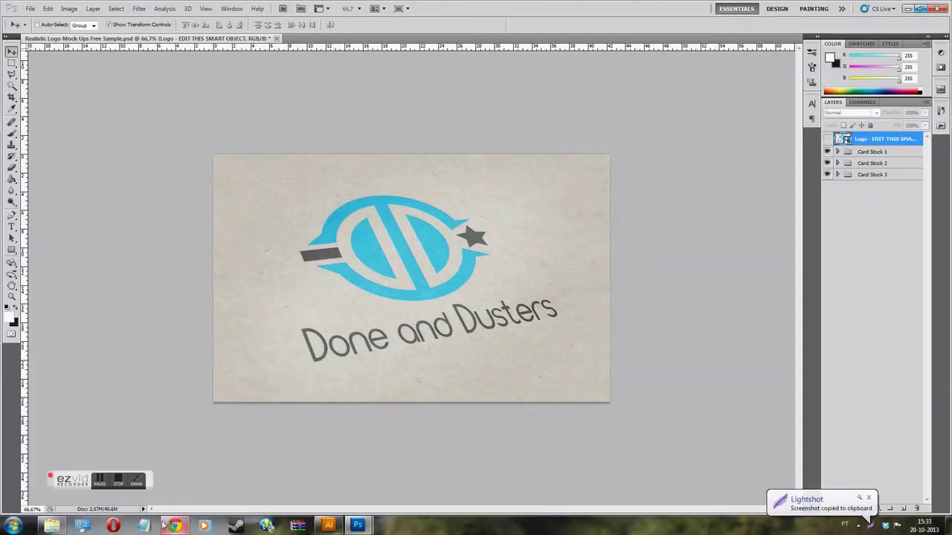
key(alt+Tab)
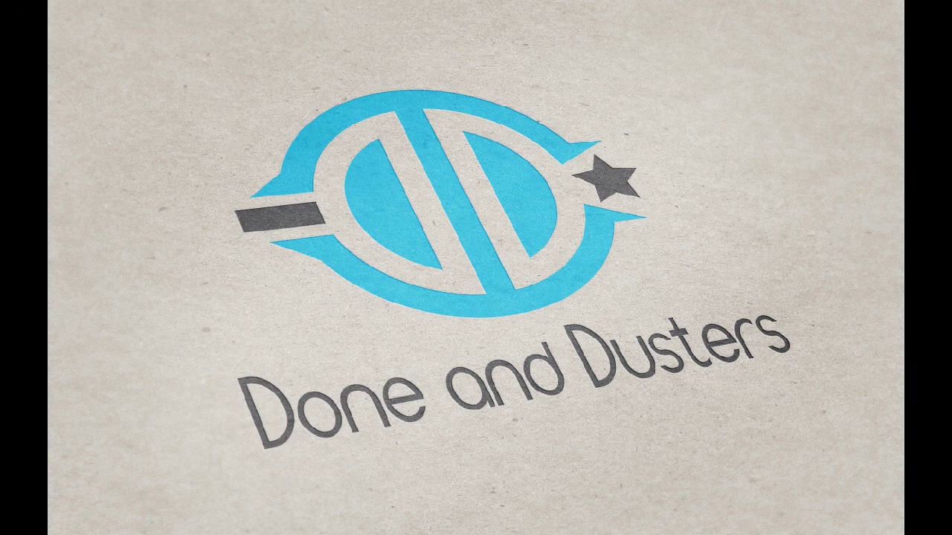